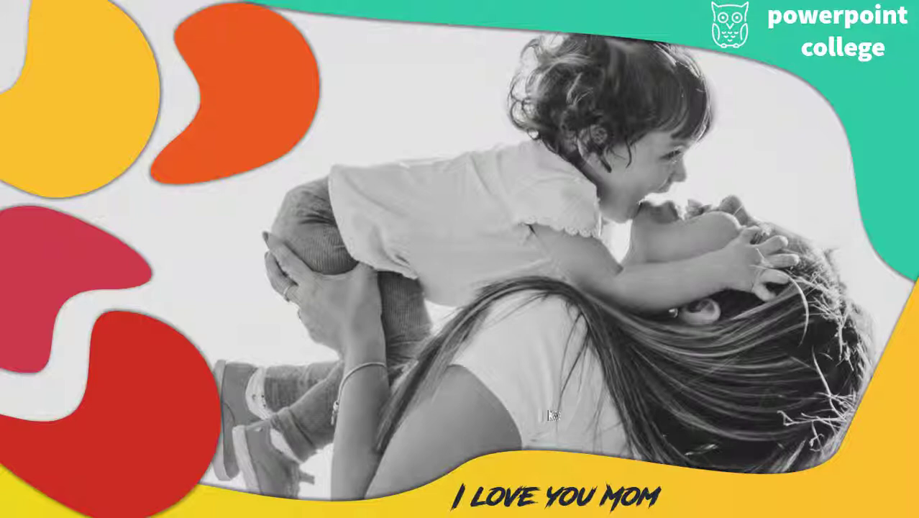
Exit the slide show and place the insertion point after slide 1 in the thumbnail pane.
key(Escape)
click(829, 220)
Add a blank second slide and delete its title and content placeholders.
key(Return)
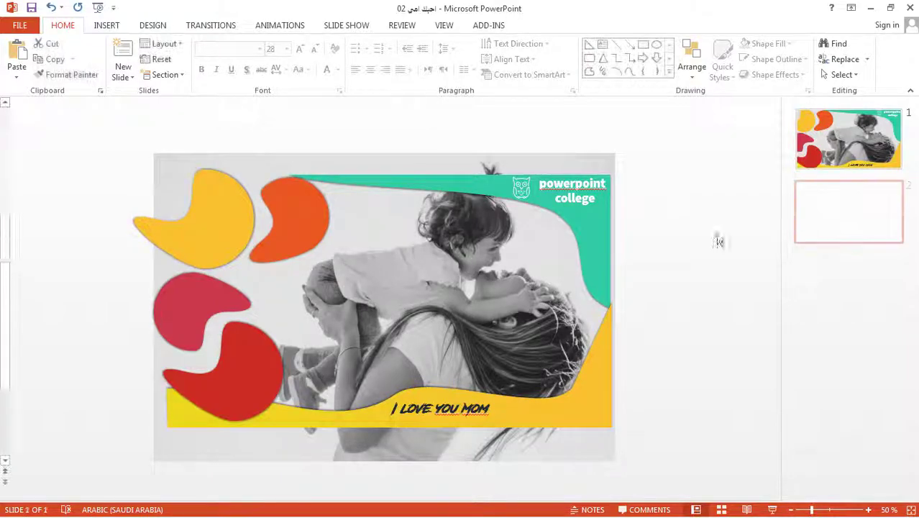
click(543, 188)
key(Delete)
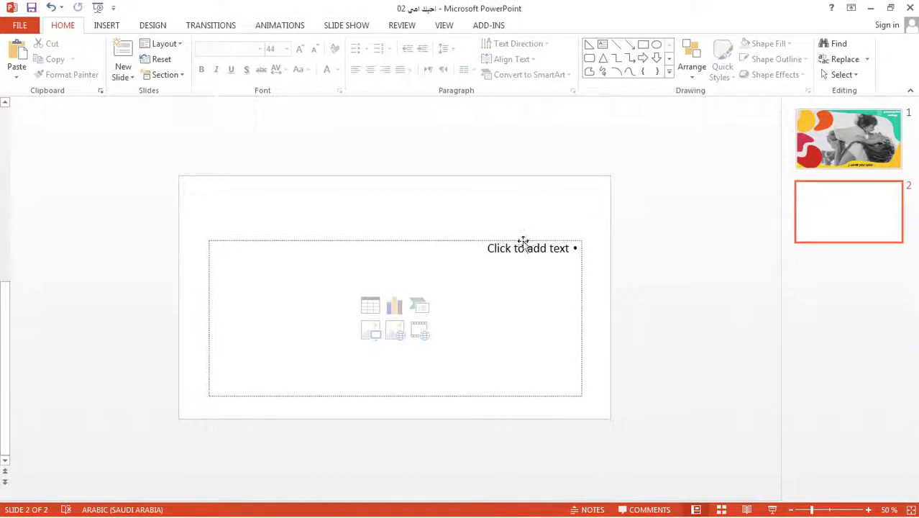
click(518, 240)
key(Delete)
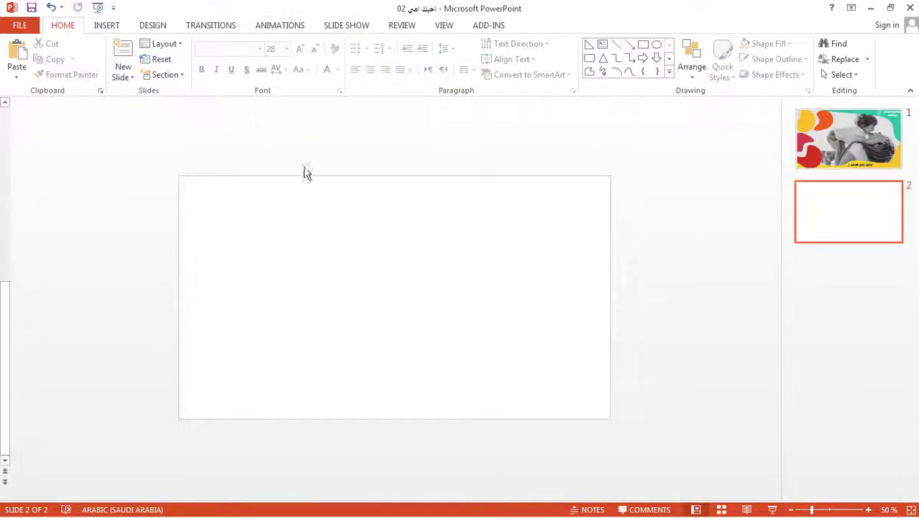
Draw a blue circle at the upper left, enlarged to 7.46 cm, with no outline.
click(106, 26)
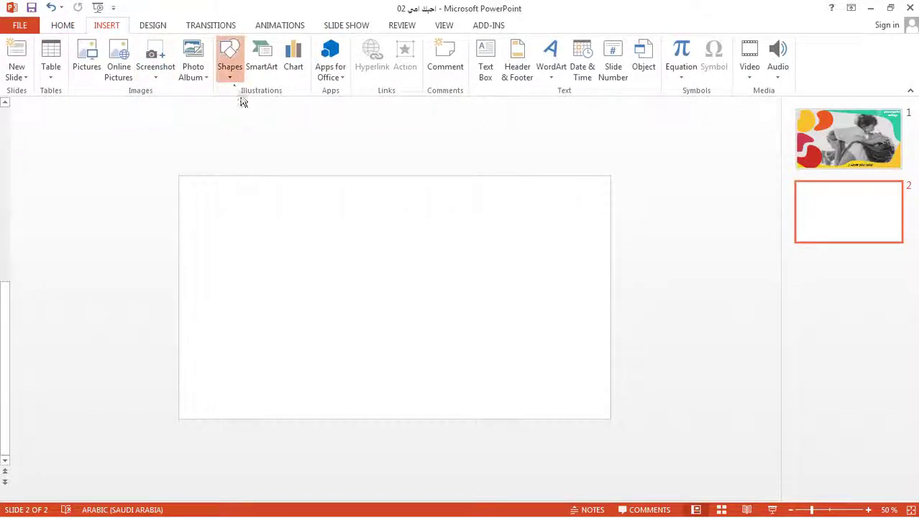
click(232, 72)
click(290, 107)
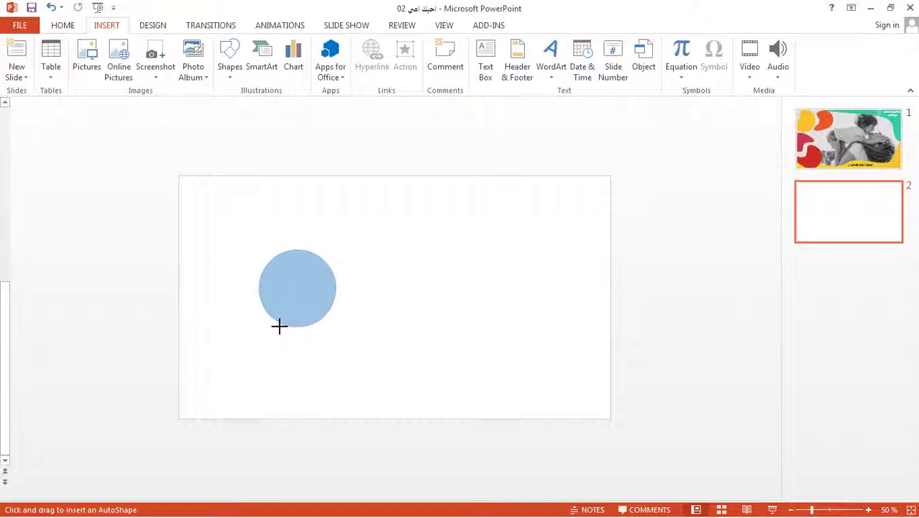
drag(334, 255, 253, 333)
drag(295, 292, 207, 227)
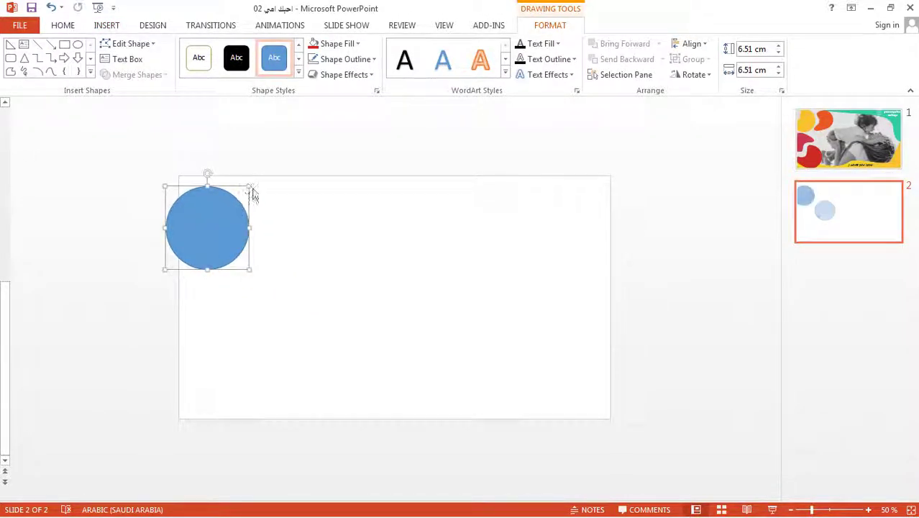
drag(248, 186, 261, 174)
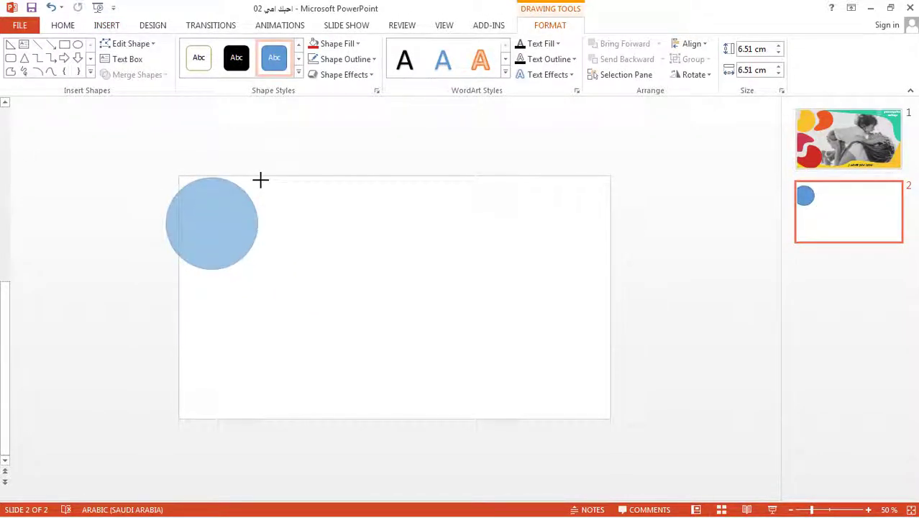
click(344, 59)
click(348, 205)
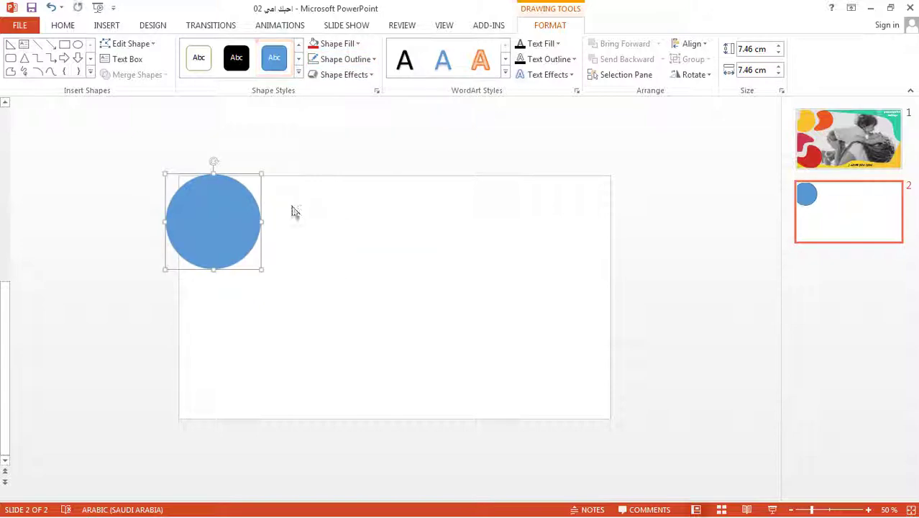
Reshape the circle's points into a curved 8.03 × 8.53 cm blob.
right_click(230, 217)
click(272, 310)
ctrl+scroll(172, 243, up, 1)
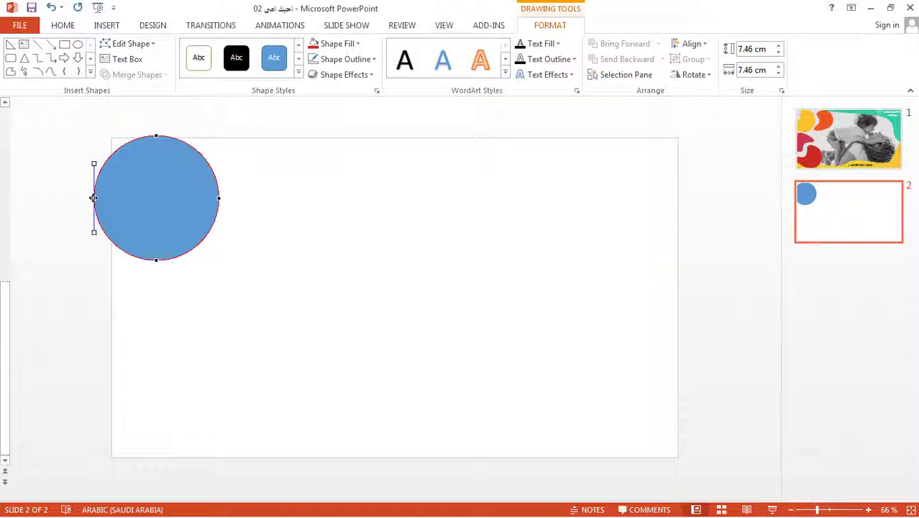
drag(92, 232, 43, 193)
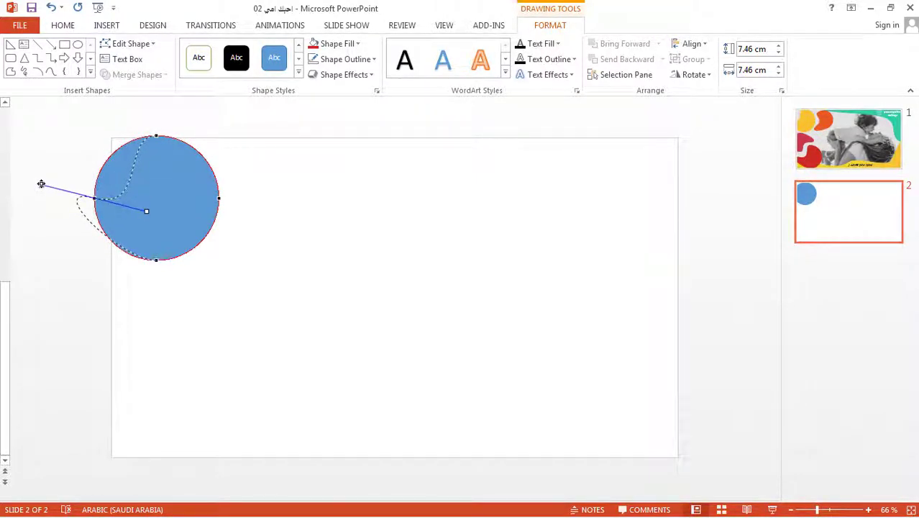
drag(43, 193, 40, 184)
click(208, 214)
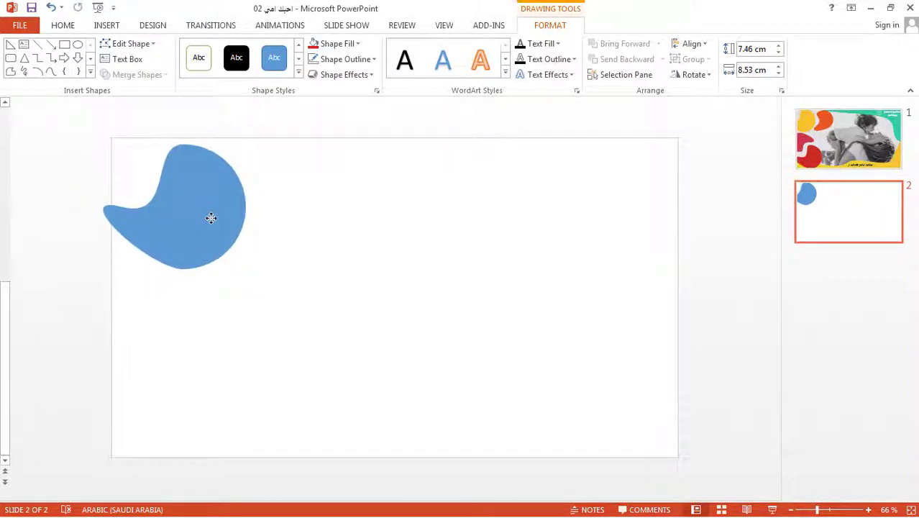
right_click(206, 179)
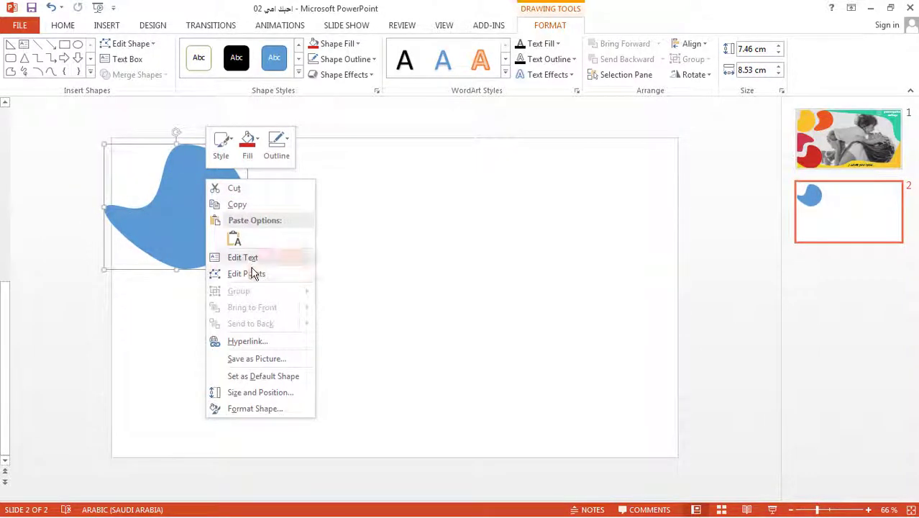
click(250, 272)
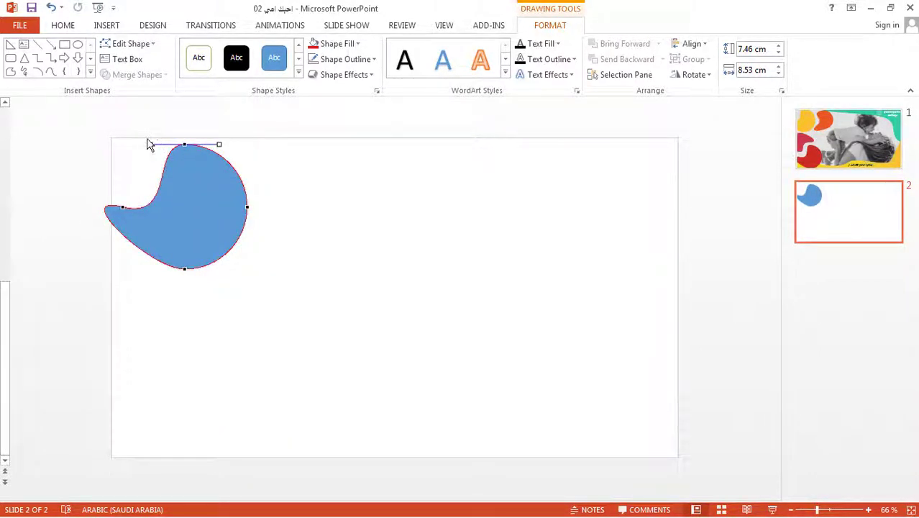
drag(150, 143, 176, 177)
click(218, 231)
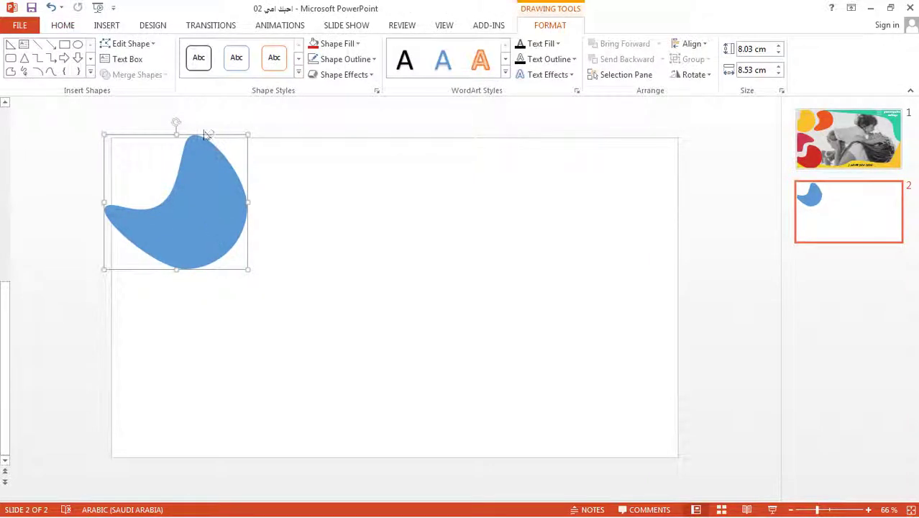
click(78, 44)
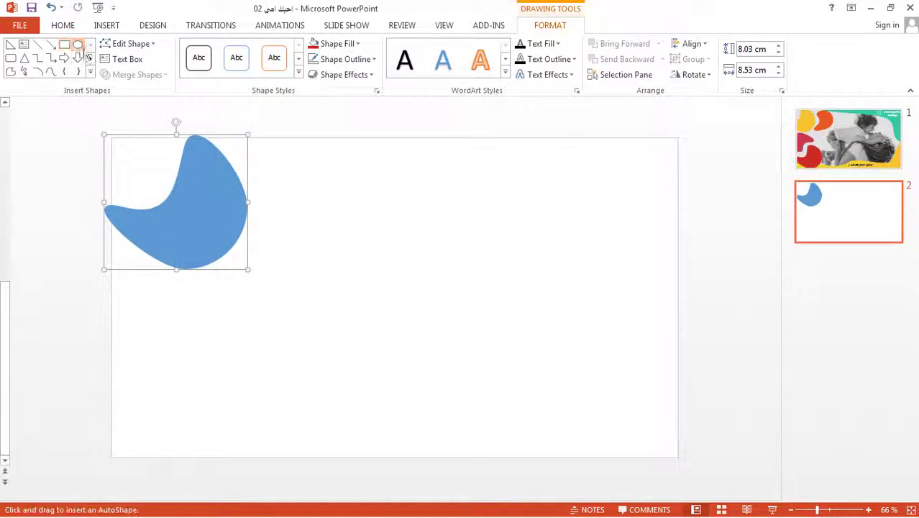
Draw a second blue circle with no outline, enlarged to 8.06 cm.
drag(395, 209, 280, 323)
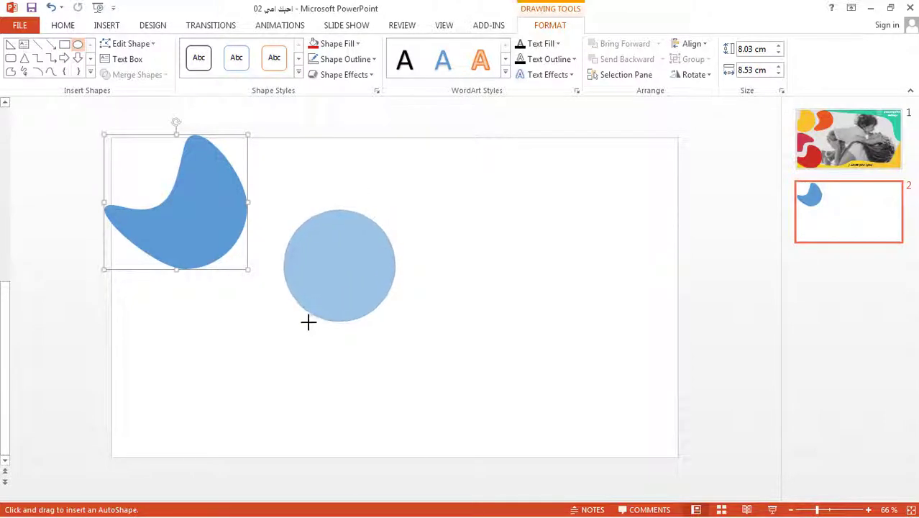
click(345, 59)
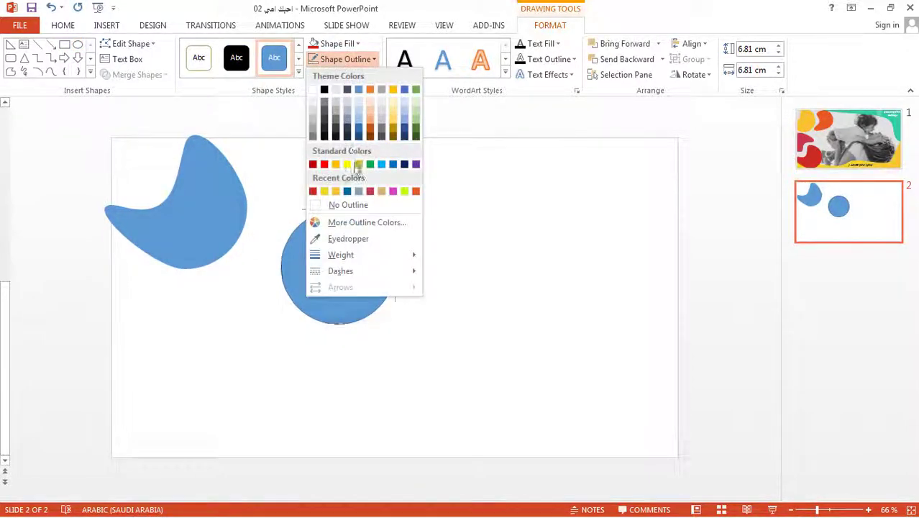
click(354, 207)
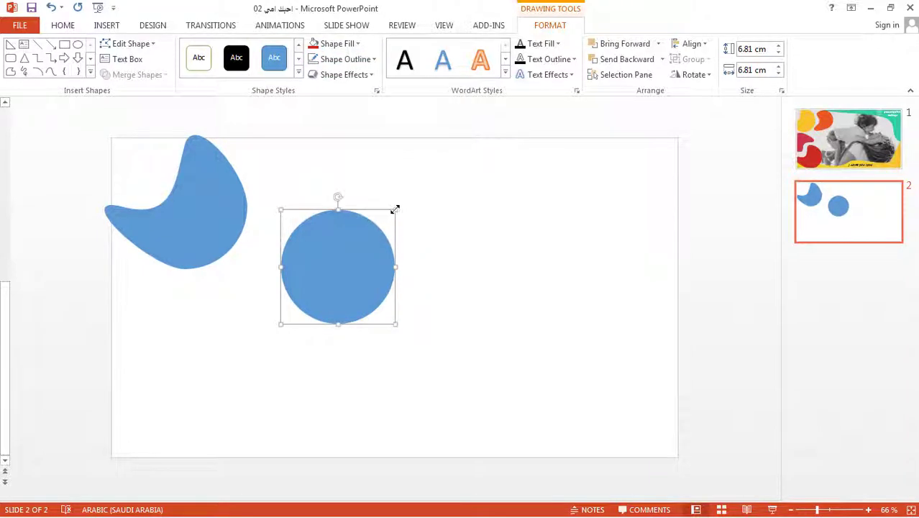
drag(395, 210, 417, 188)
drag(356, 231, 342, 253)
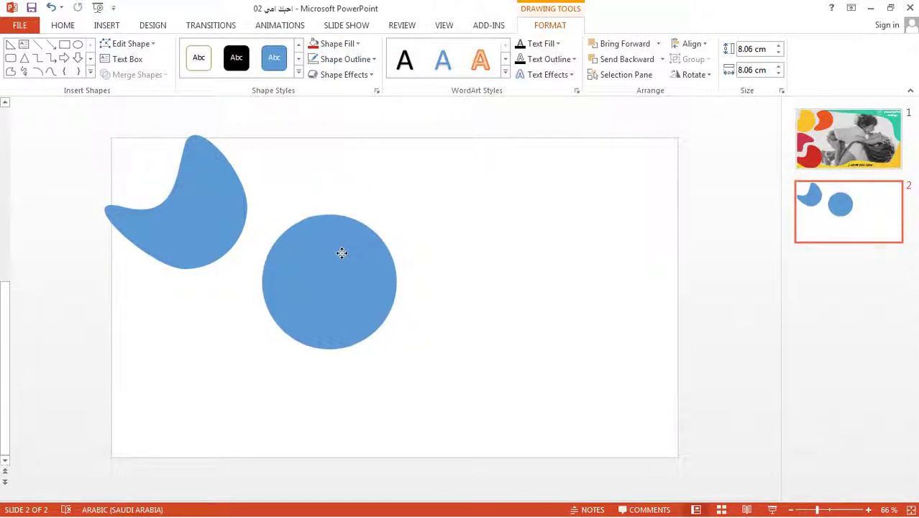
Bend the circle's points into a 9.2 × 8.06 cm crescent and move it below the first blob.
right_click(342, 252)
click(395, 345)
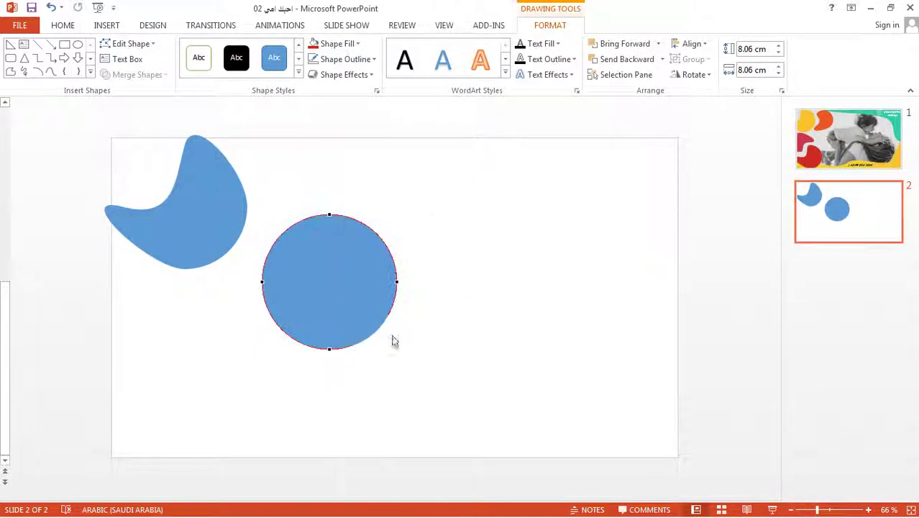
click(396, 280)
mouse_move(396, 318)
mouse_down()
mouse_move(316, 254)
mouse_move(326, 230)
mouse_up()
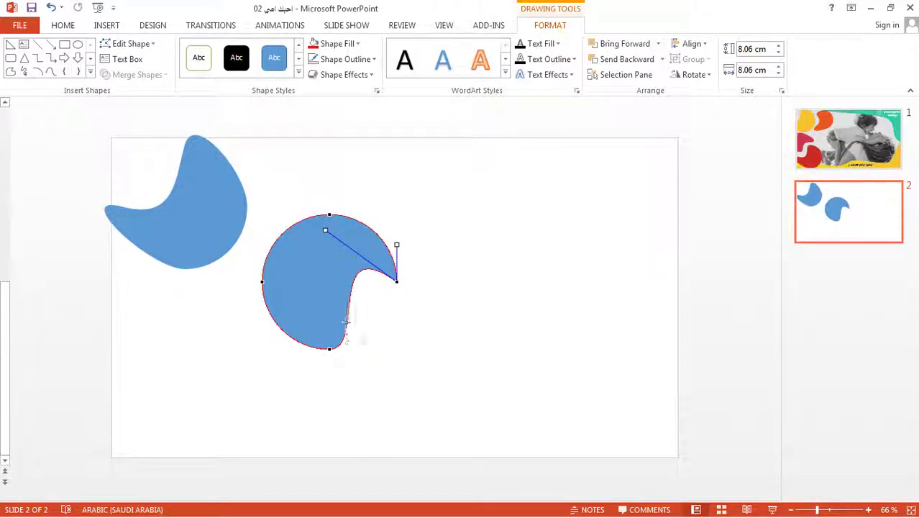
click(329, 348)
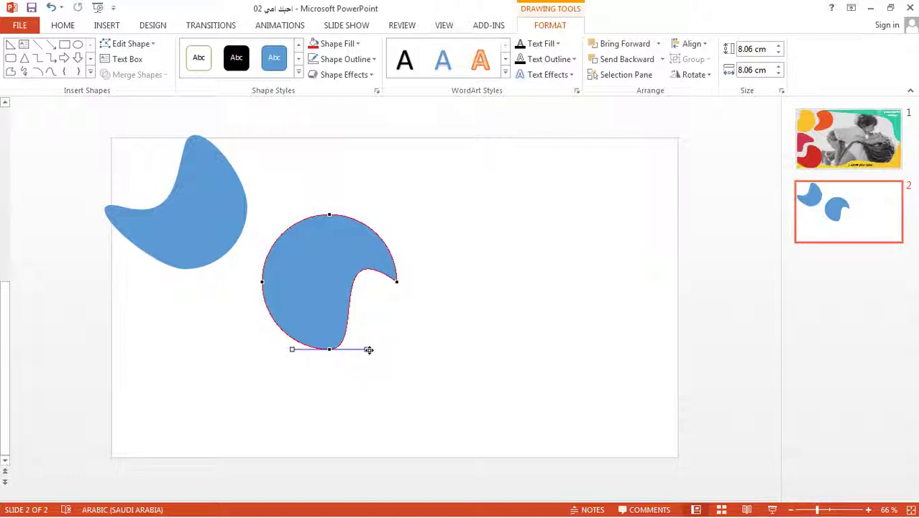
drag(369, 350, 333, 407)
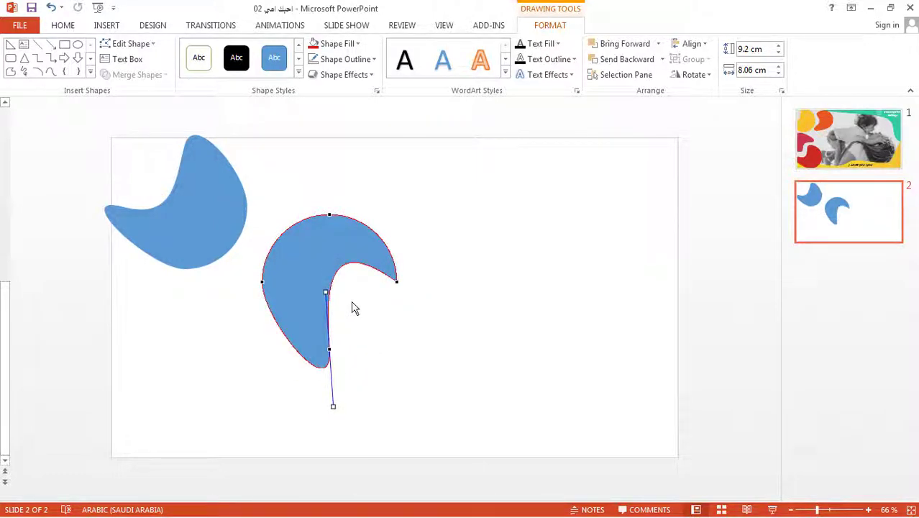
click(325, 274)
drag(325, 274, 131, 331)
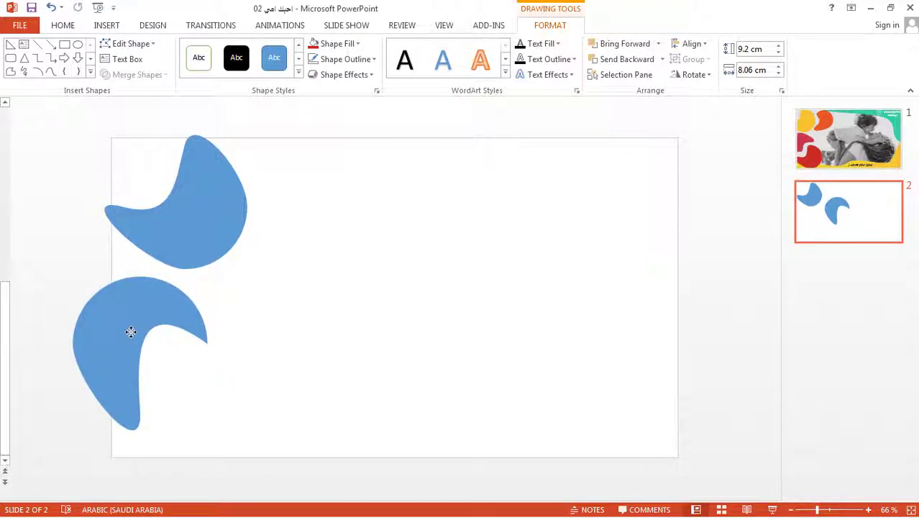
click(78, 44)
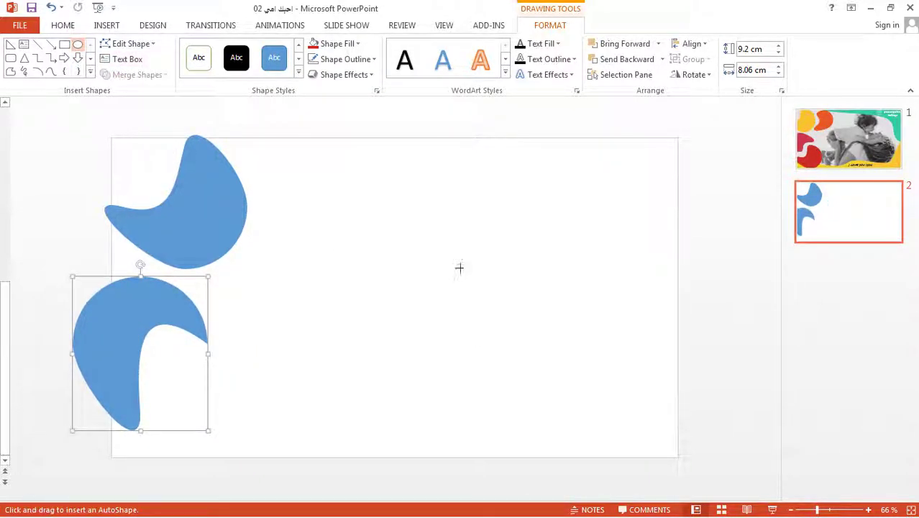
Draw a third blue circle near the slide centre and remove its outline.
drag(425, 276, 341, 355)
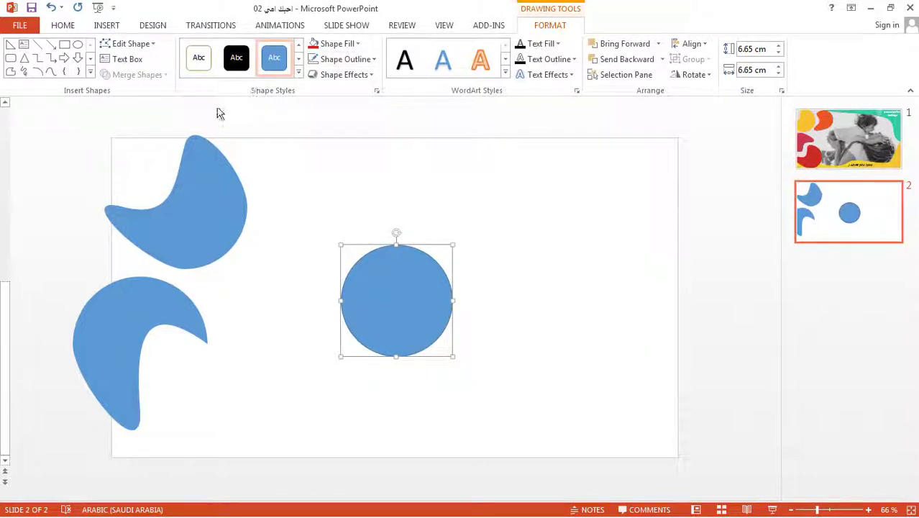
click(346, 62)
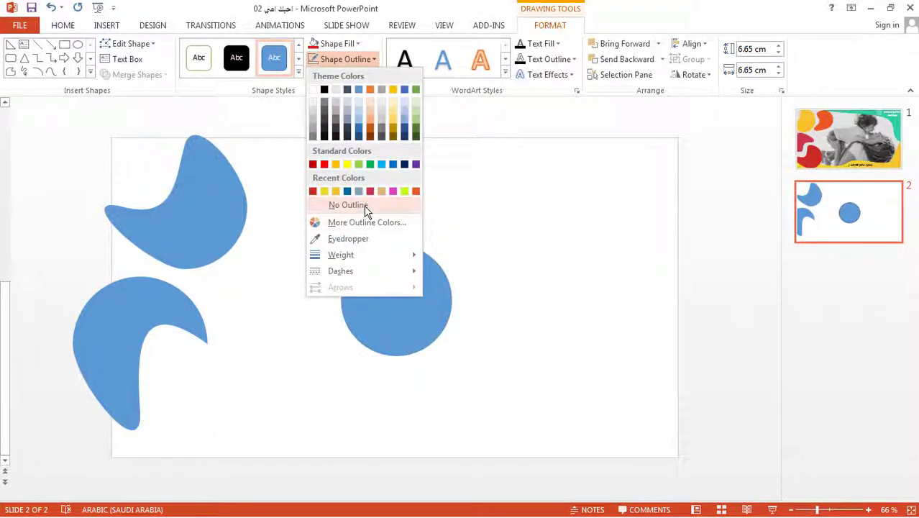
click(364, 206)
Pull its top up into an 8.51 × 6.65 cm teardrop and move it beside the crescent.
right_click(389, 318)
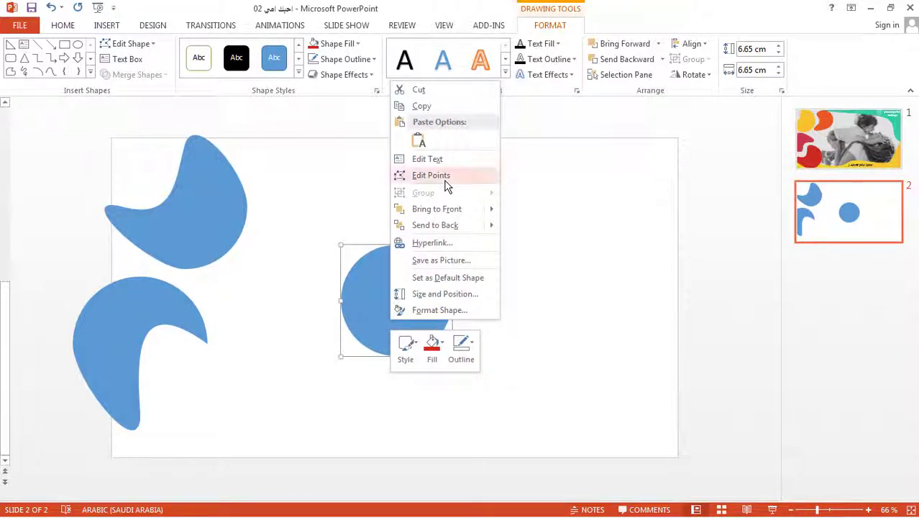
click(443, 179)
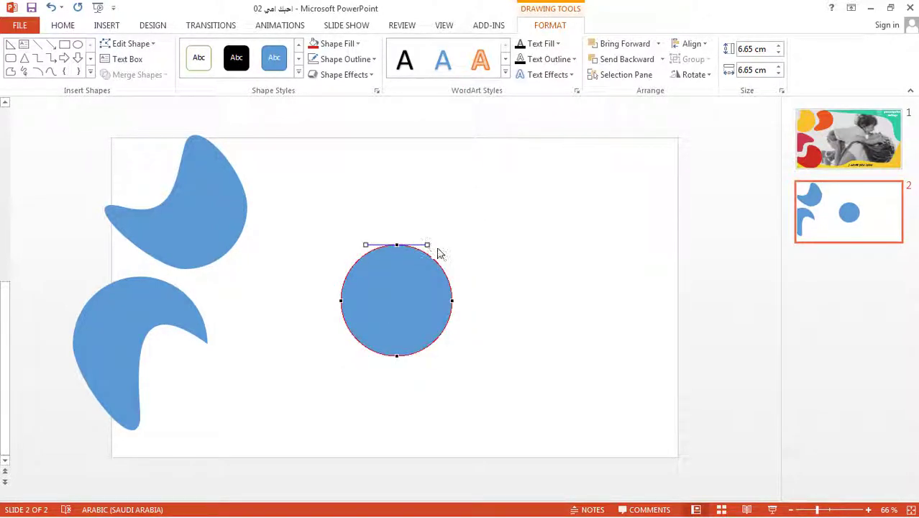
drag(429, 245, 384, 161)
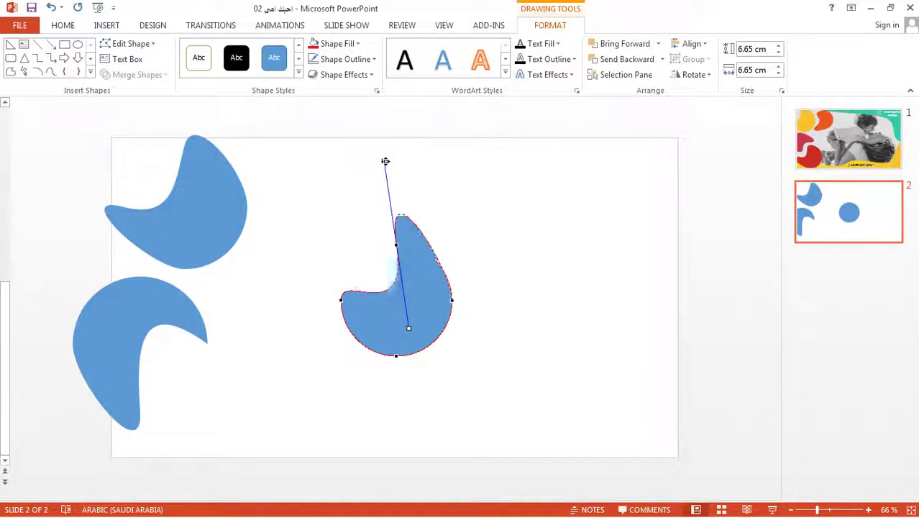
click(424, 324)
drag(424, 324, 253, 375)
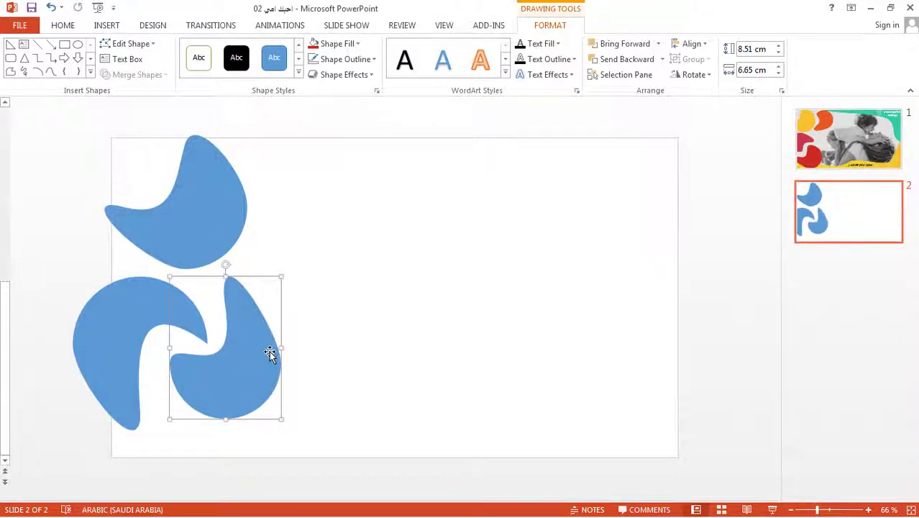
click(77, 44)
Draw a fourth blue circle right of the blobs and remove its outline.
drag(464, 187, 350, 299)
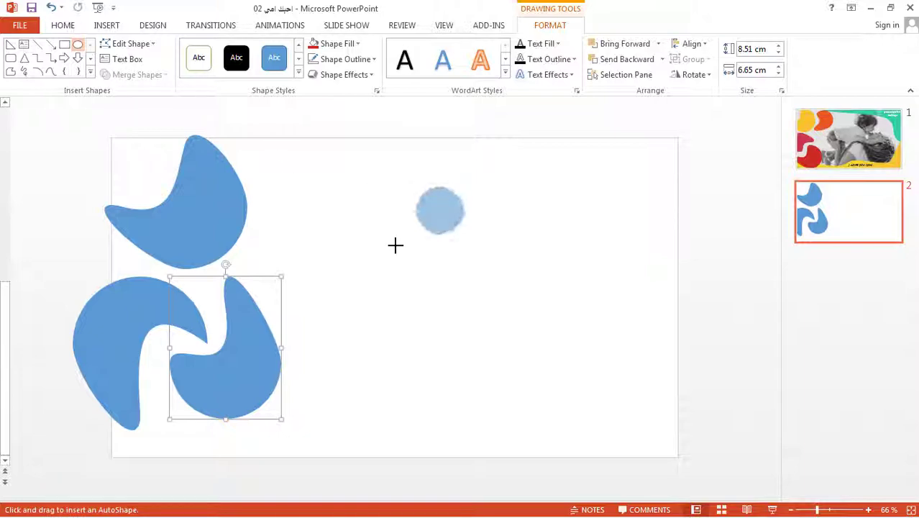
click(339, 62)
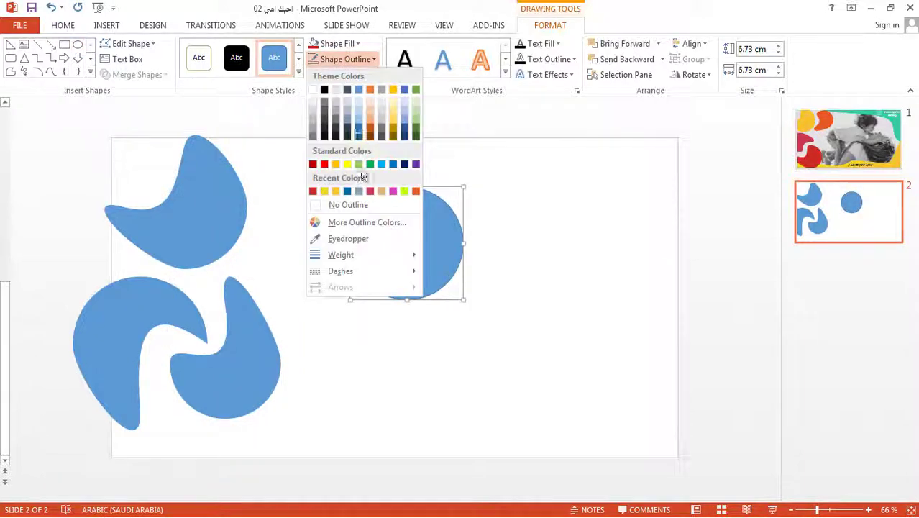
click(344, 204)
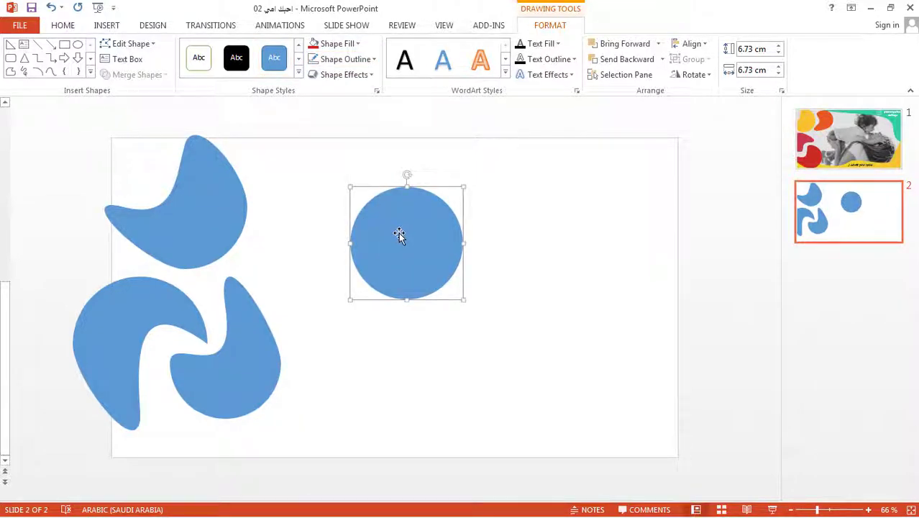
Curl the circle's bottom points into an 8.29 × 6.73 cm drop and set it beside the upper blob.
right_click(399, 253)
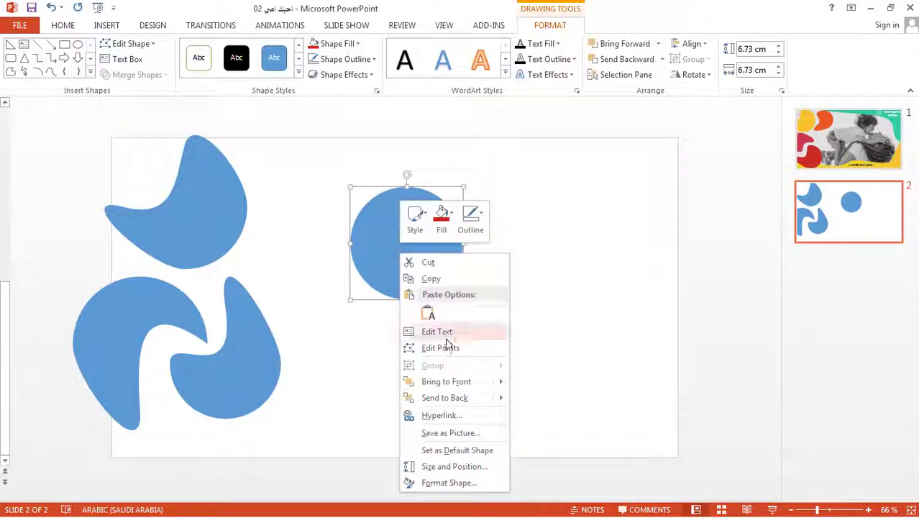
click(444, 347)
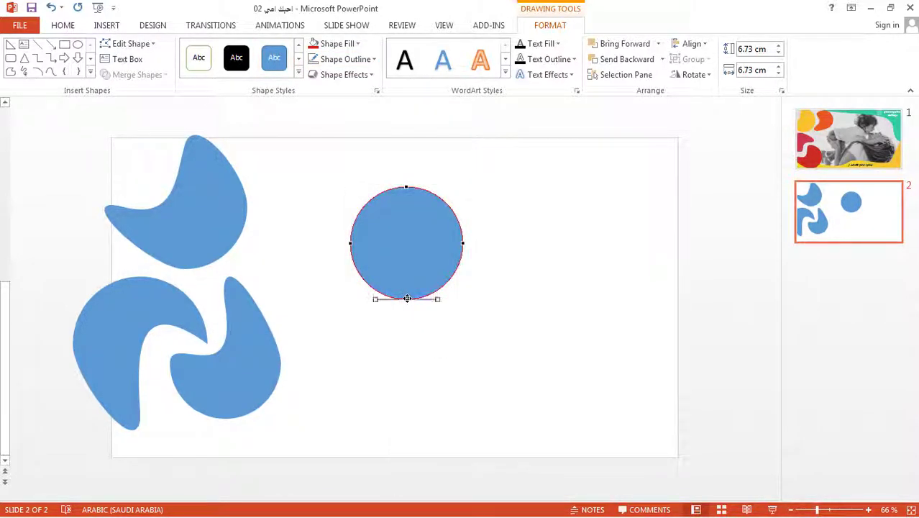
mouse_move(437, 300)
mouse_down()
mouse_move(427, 224)
mouse_move(404, 216)
mouse_up()
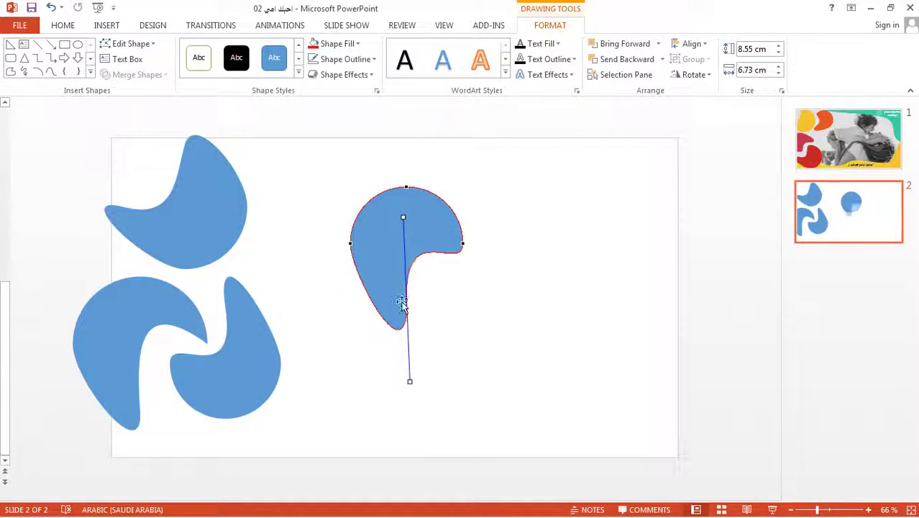
drag(407, 296, 402, 253)
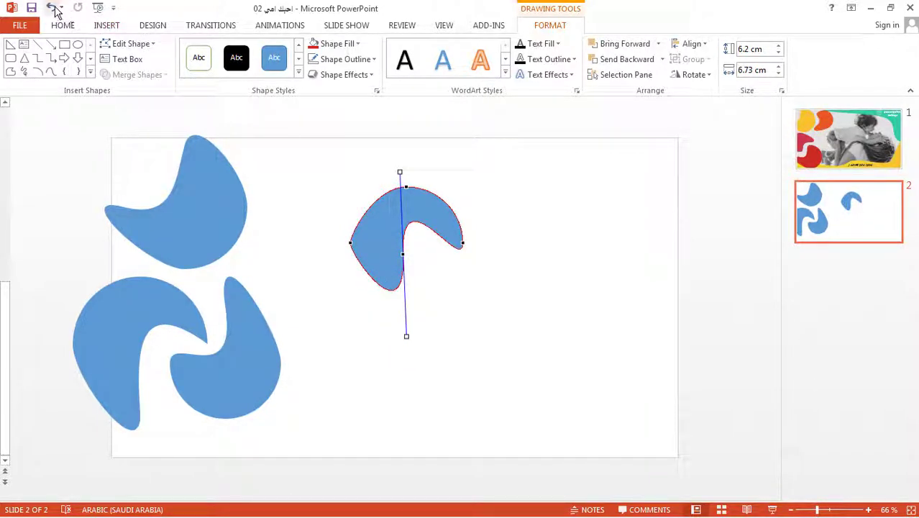
click(50, 7)
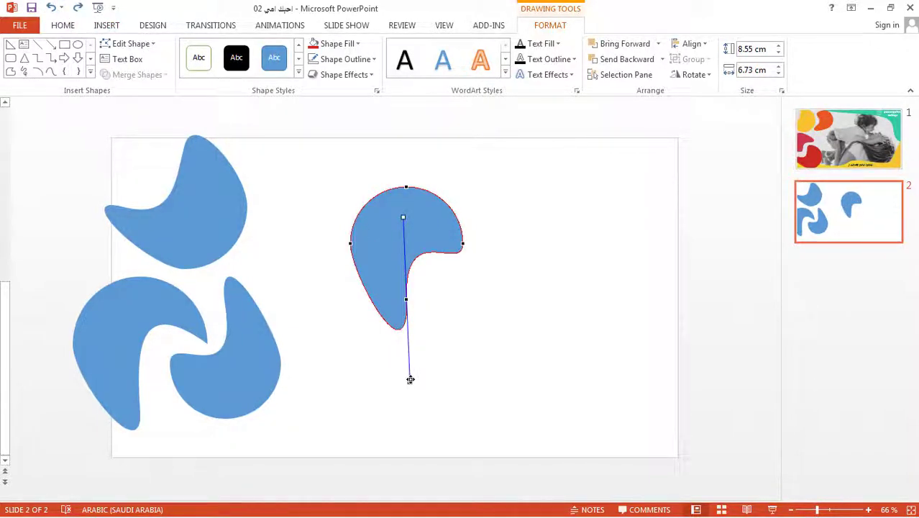
drag(411, 380, 375, 369)
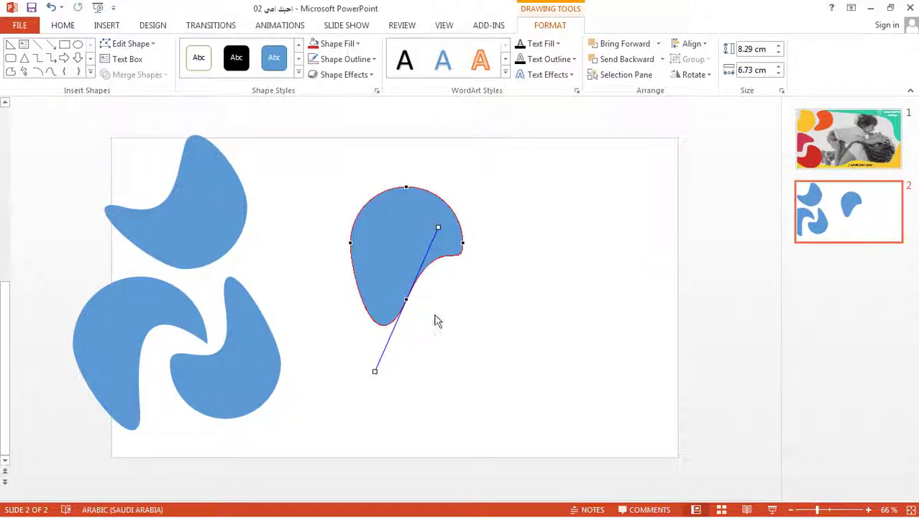
click(435, 321)
mouse_move(407, 270)
mouse_down()
mouse_move(338, 271)
mouse_move(279, 259)
mouse_move(280, 245)
mouse_up()
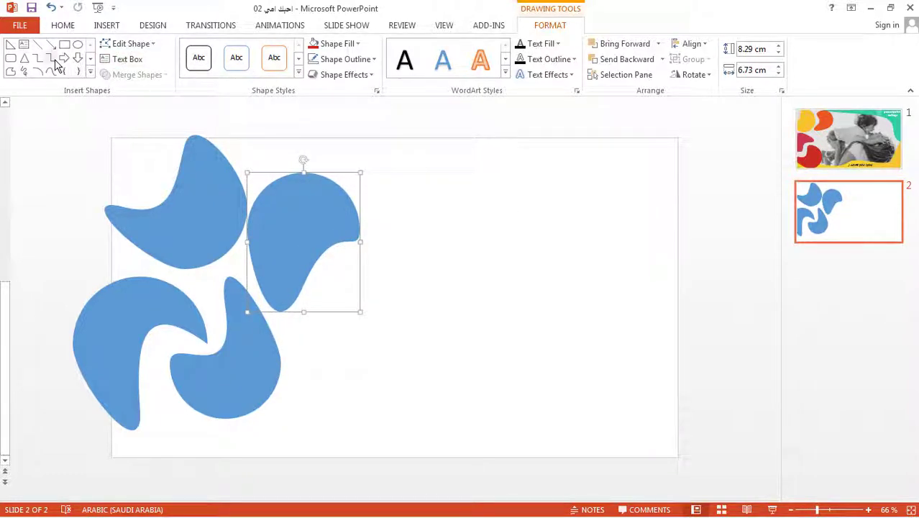
click(10, 44)
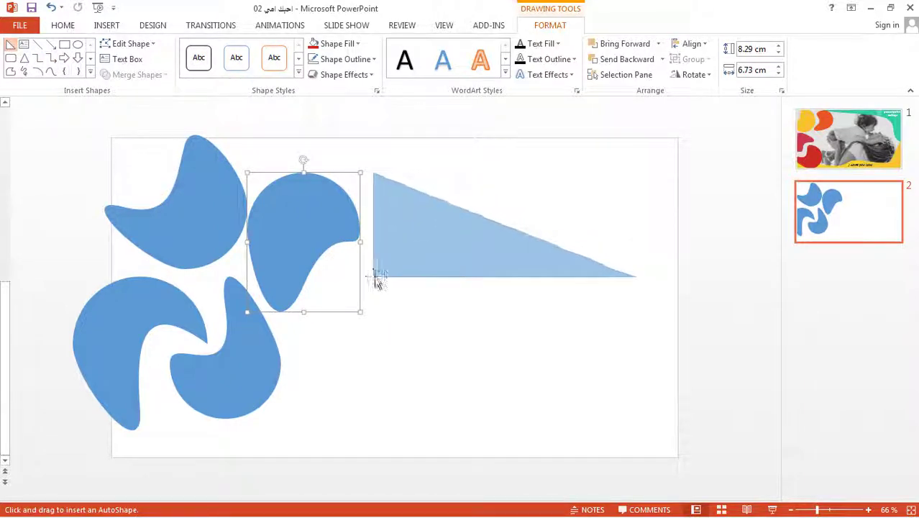
Draw a flipped, outline-free right triangle in the top-right corner, stretched to 28.5 × 9.36 cm.
drag(636, 176, 373, 276)
drag(503, 162, 504, 246)
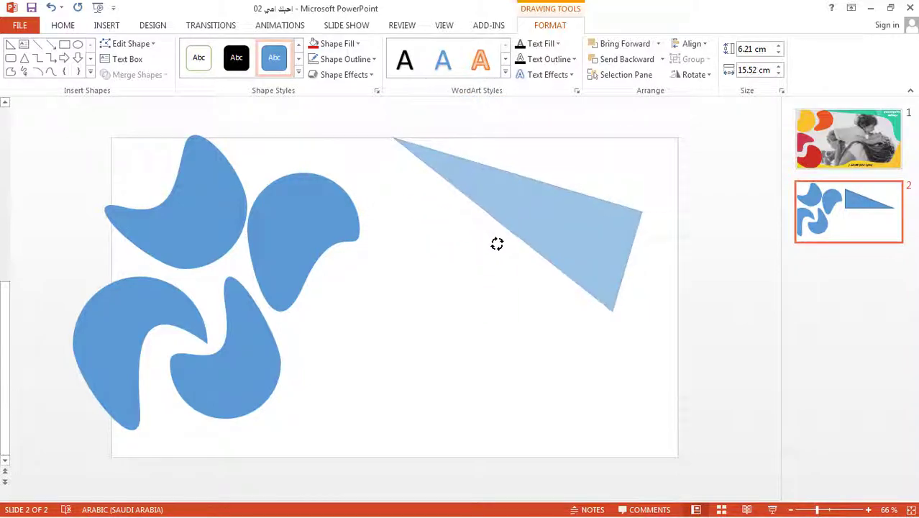
click(345, 59)
click(349, 205)
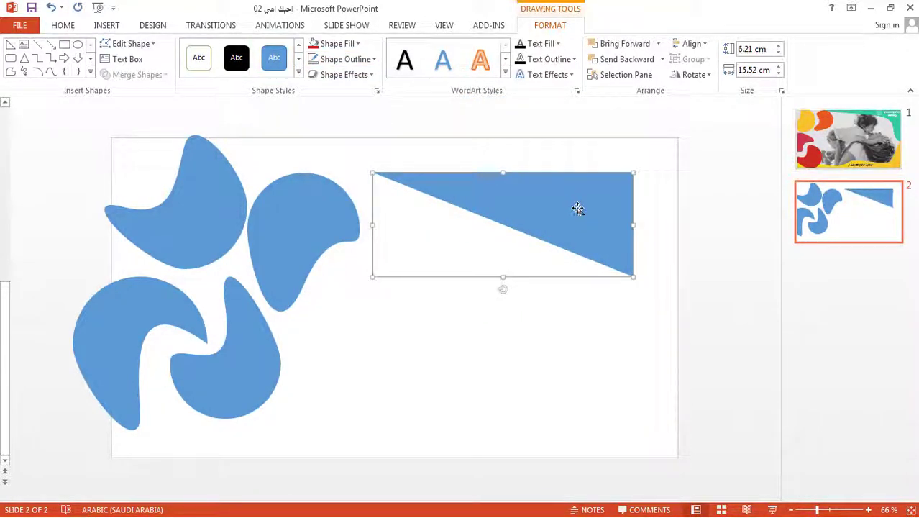
drag(577, 208, 617, 172)
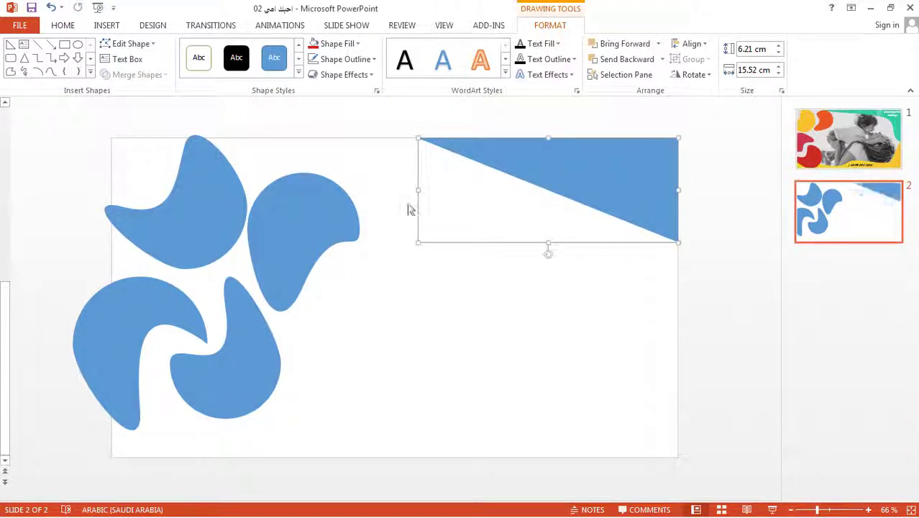
drag(418, 191, 201, 194)
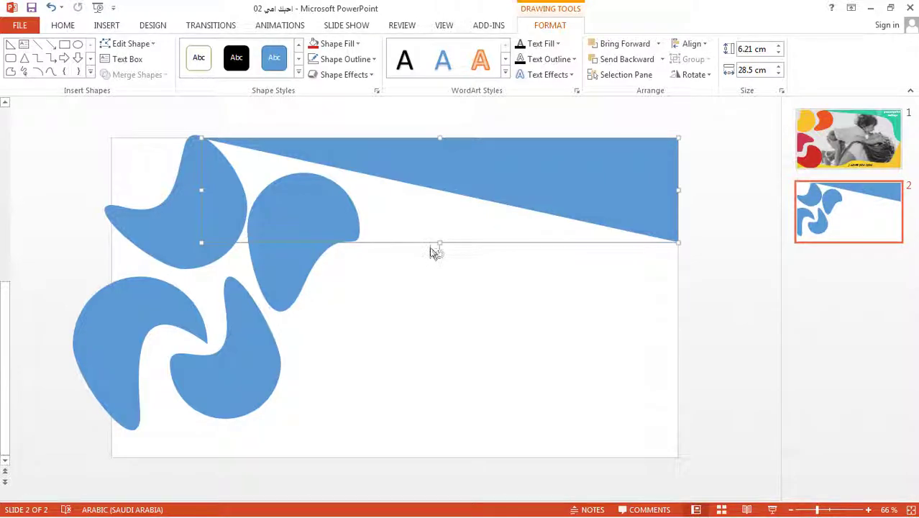
drag(438, 243, 437, 295)
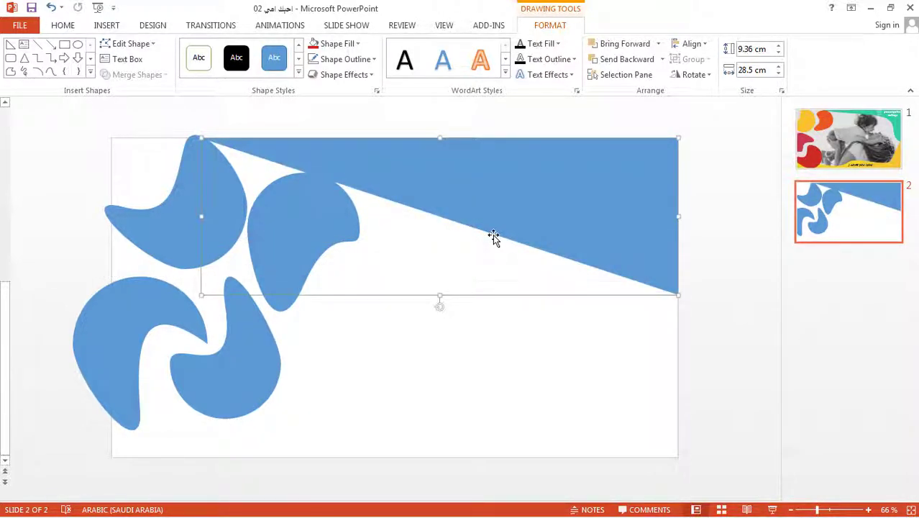
right_click(495, 191)
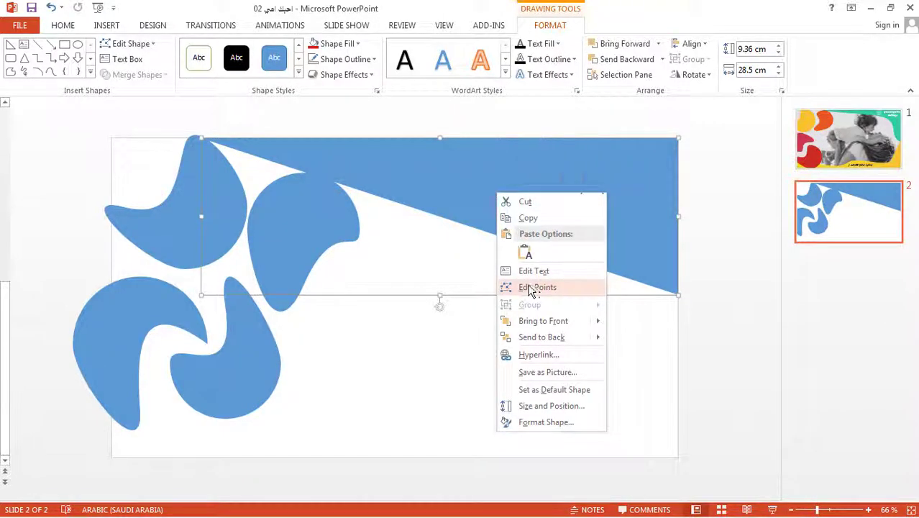
Bend the triangle's diagonal edge into a curve that drops down near the right edge.
click(531, 287)
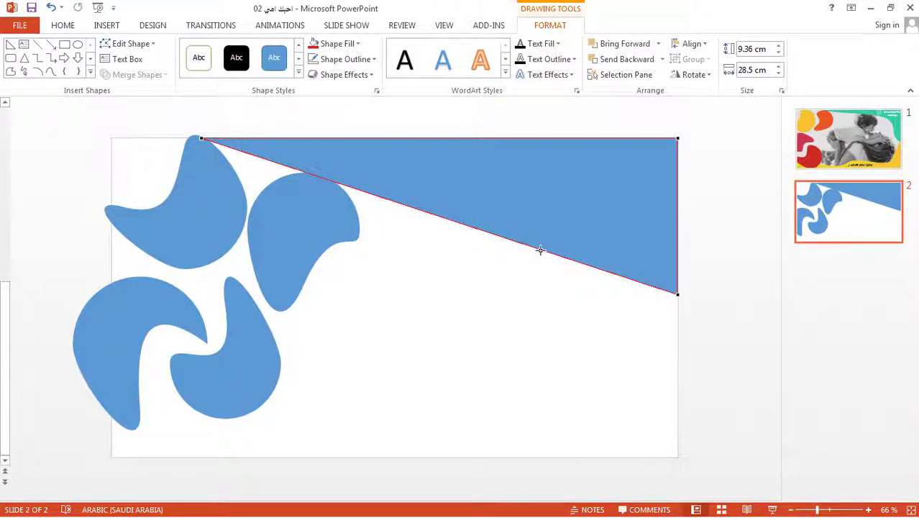
drag(551, 230, 587, 180)
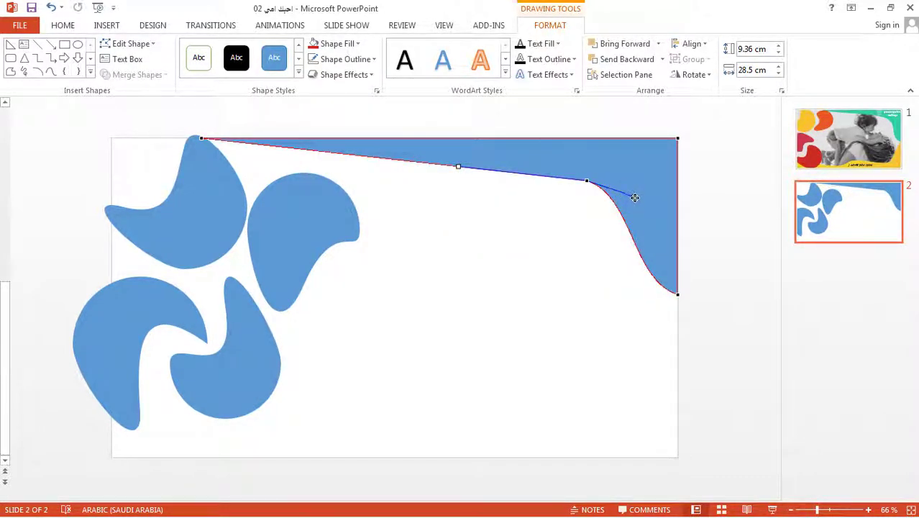
drag(634, 197, 636, 215)
drag(457, 167, 458, 146)
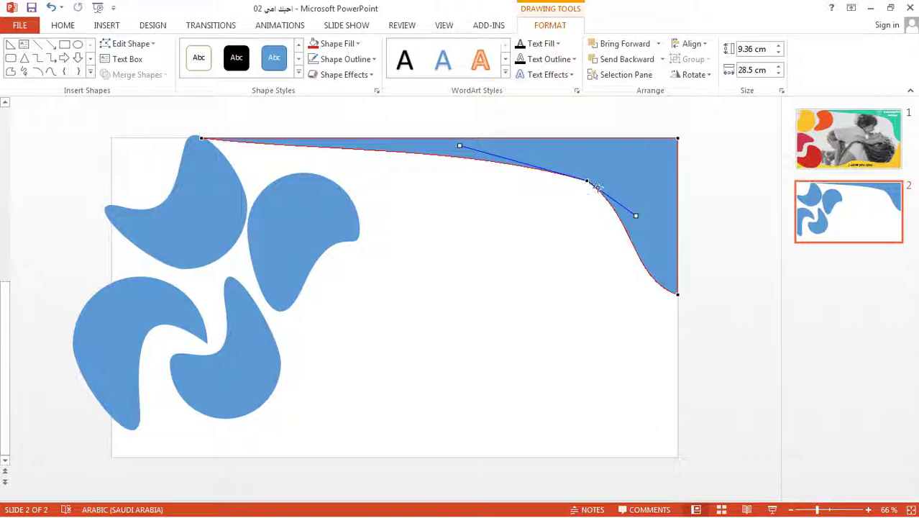
drag(587, 181, 590, 177)
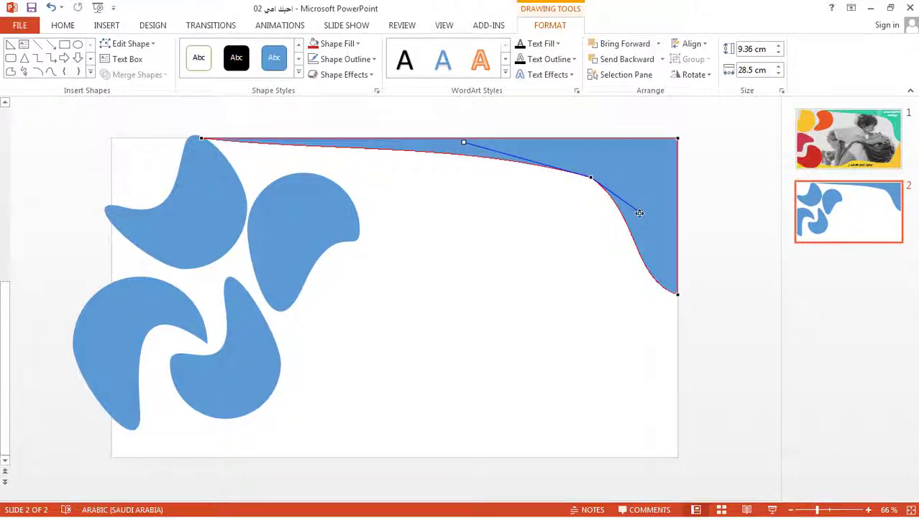
mouse_move(641, 215)
mouse_down()
mouse_move(635, 228)
mouse_move(670, 201)
mouse_up()
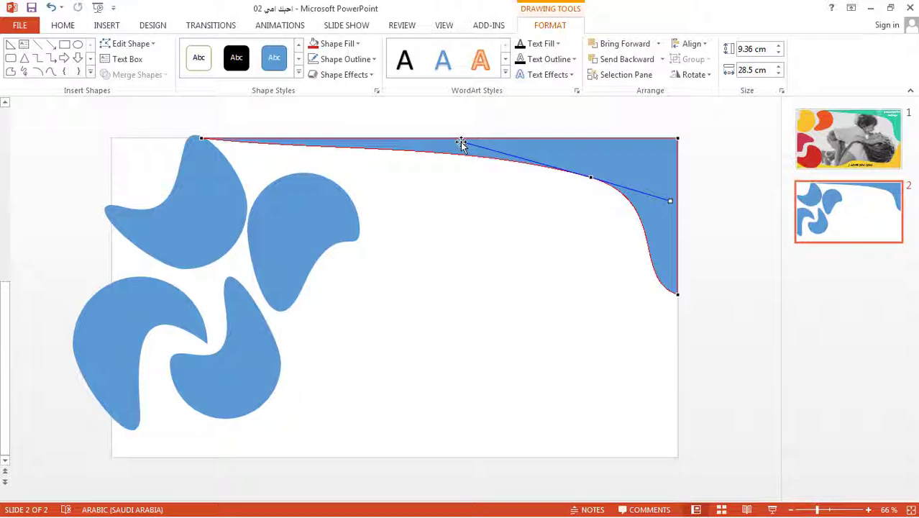
drag(463, 142, 462, 159)
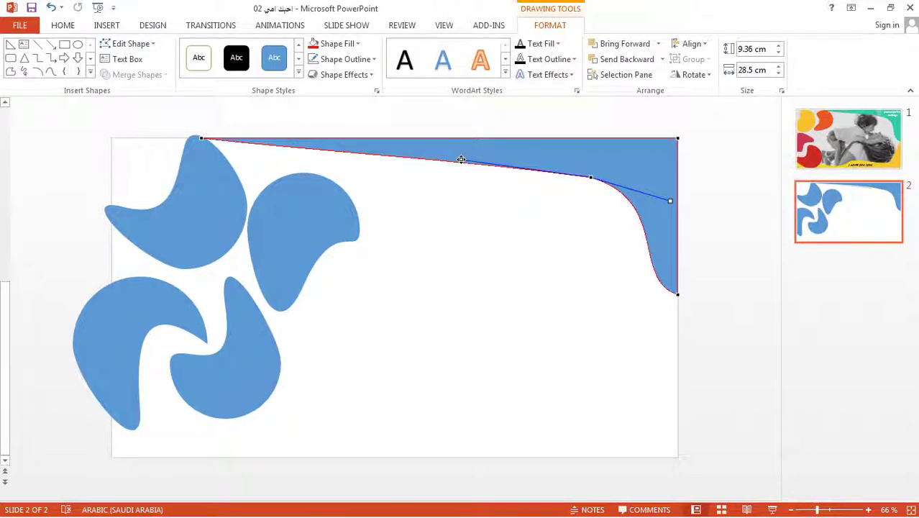
click(704, 252)
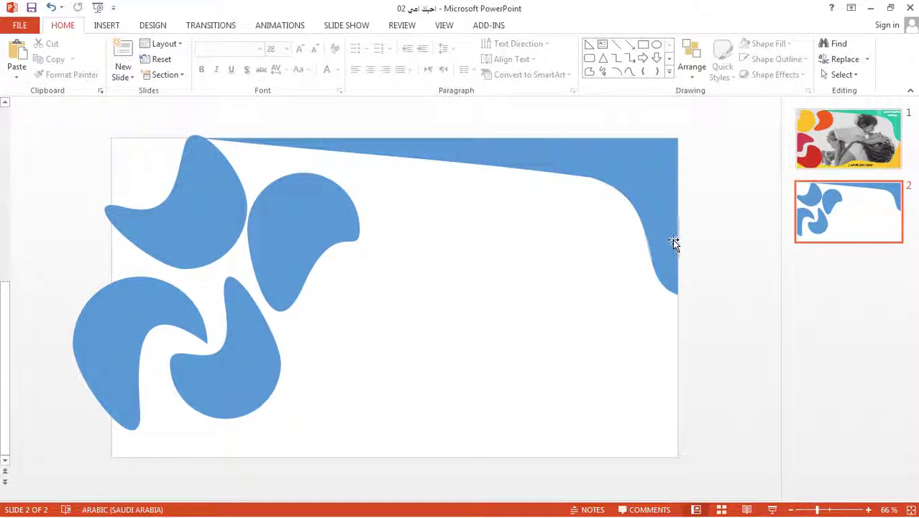
Adjust the curve vertex's tangent on the top band for a smoother sweep.
click(612, 176)
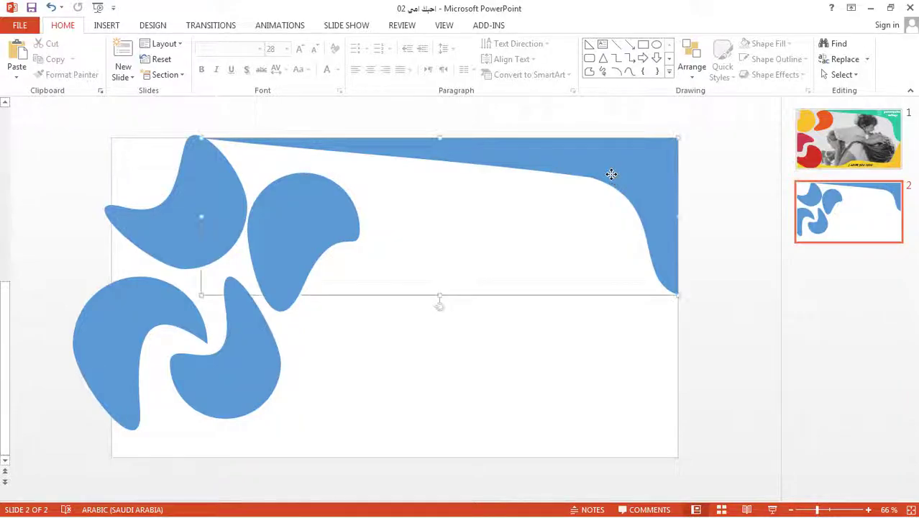
right_click(558, 170)
click(591, 261)
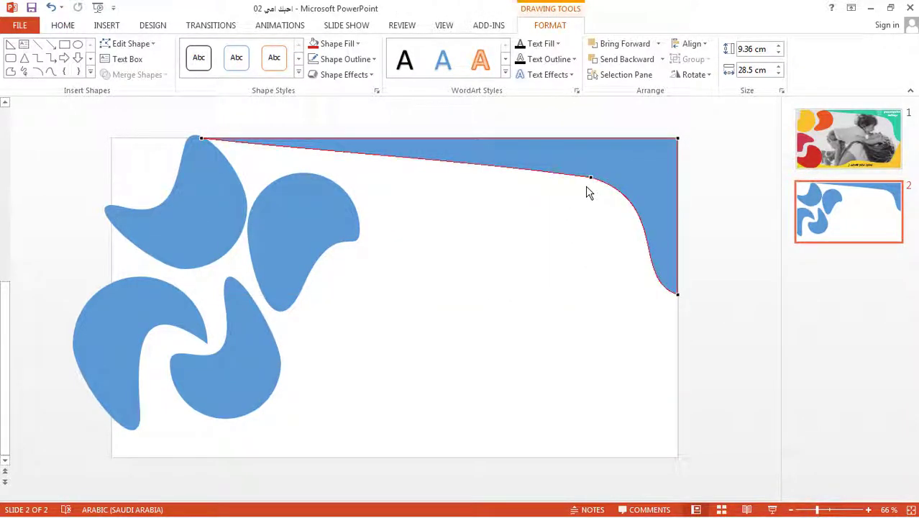
click(590, 175)
drag(463, 160, 469, 150)
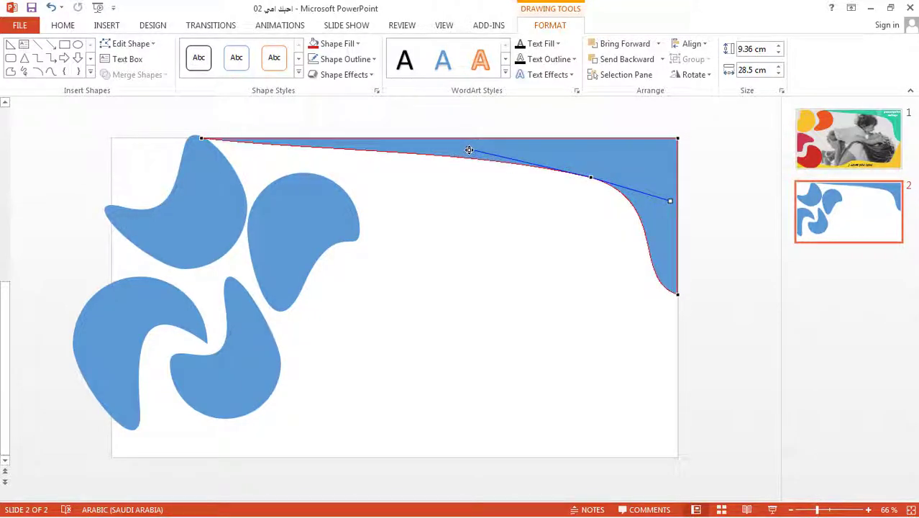
click(579, 220)
click(640, 179)
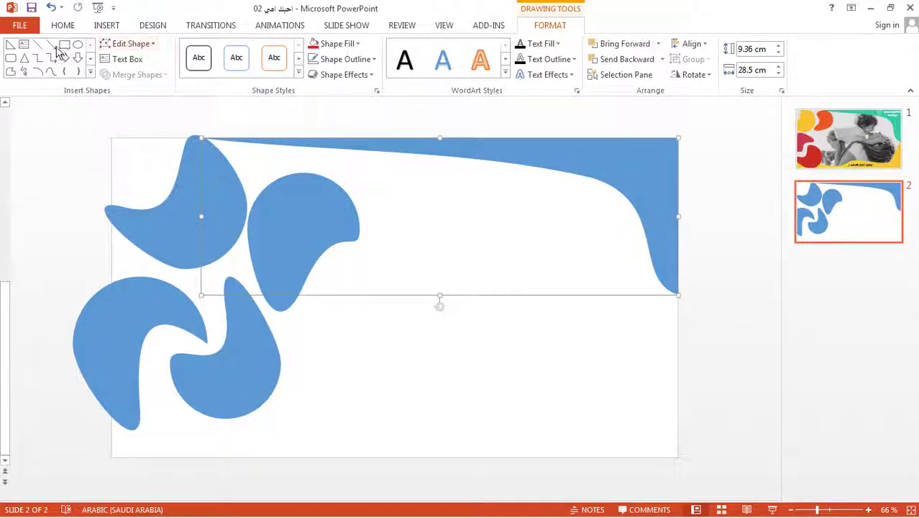
click(10, 45)
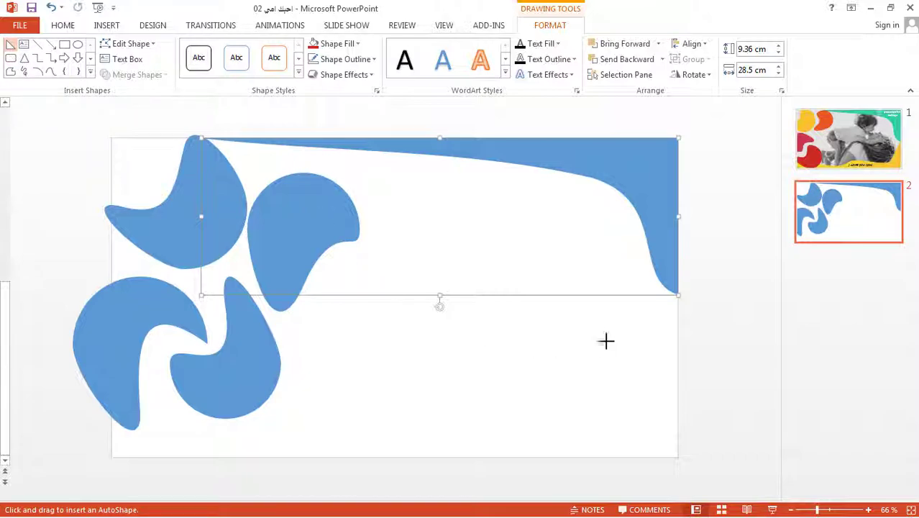
Delete a stray triangle and draw a rectangle across the slide bottom, flush with the right edge.
drag(606, 341, 485, 385)
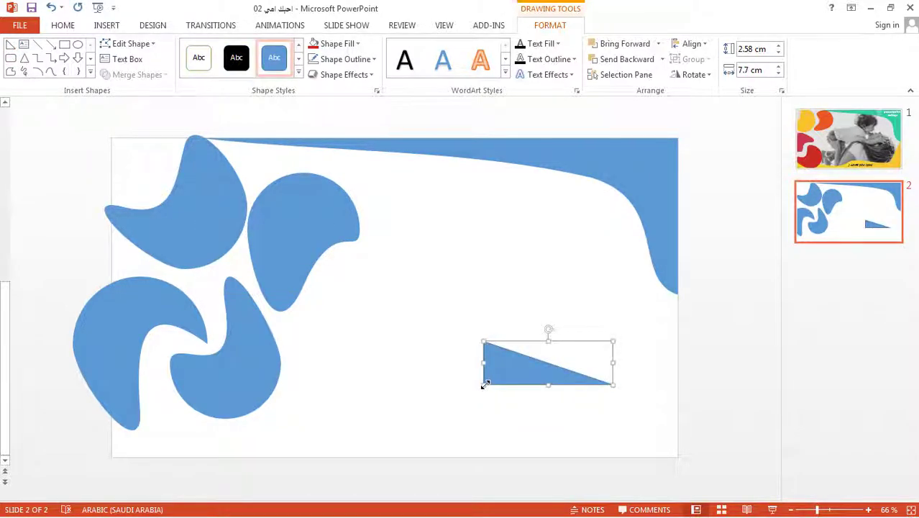
key(Delete)
click(105, 27)
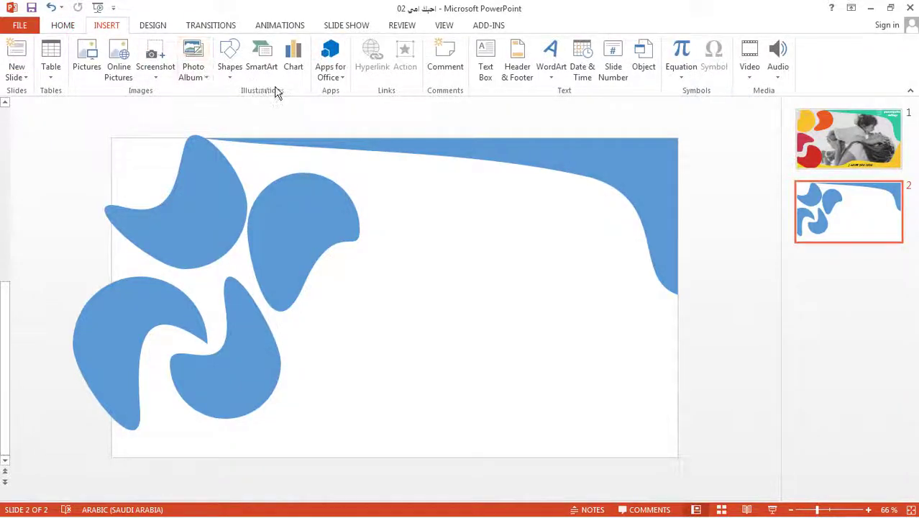
click(229, 72)
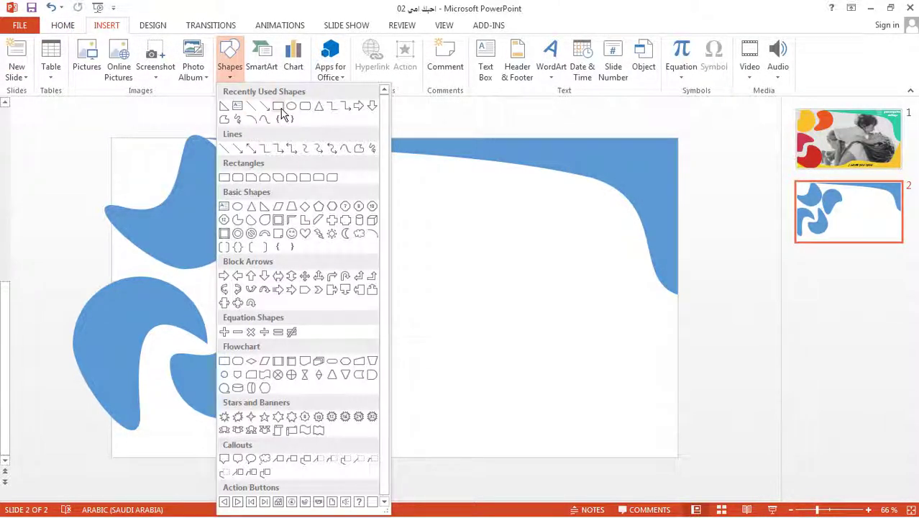
click(281, 108)
drag(686, 349, 112, 458)
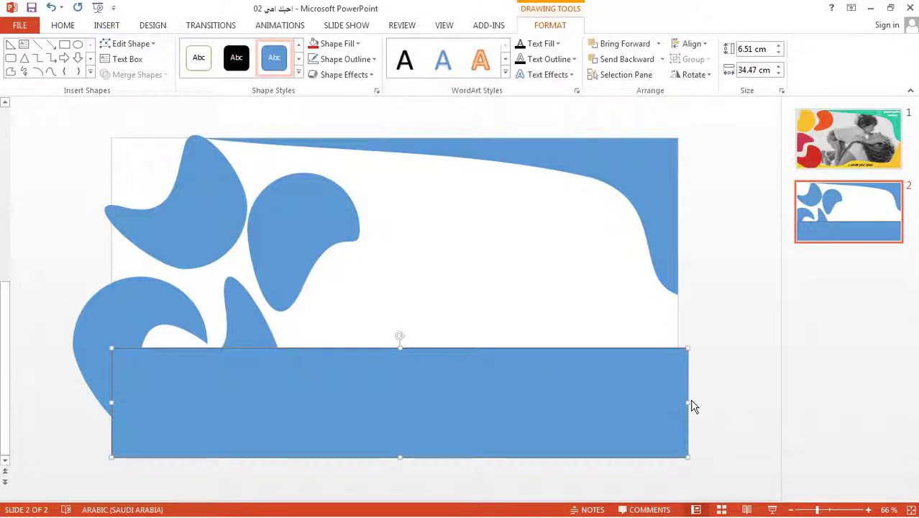
drag(688, 404, 666, 405)
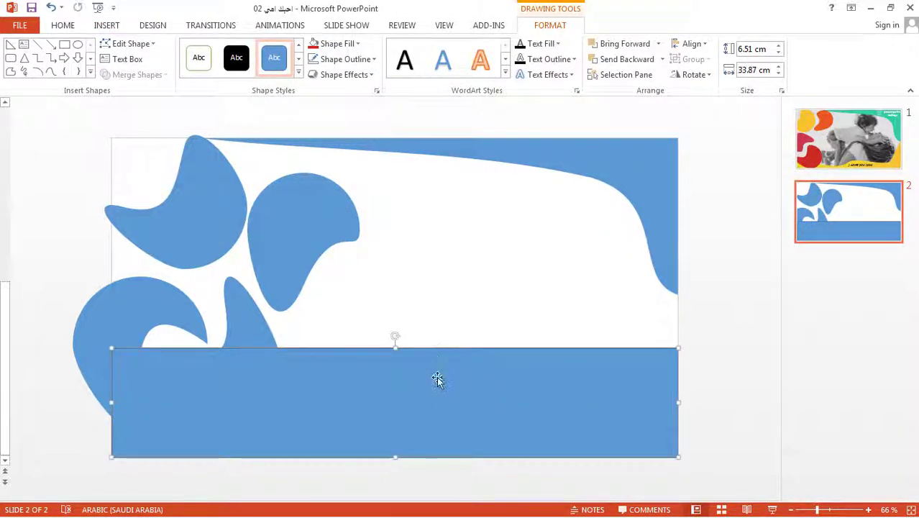
Remove the rectangle's outline and fill it with dark grey.
click(345, 59)
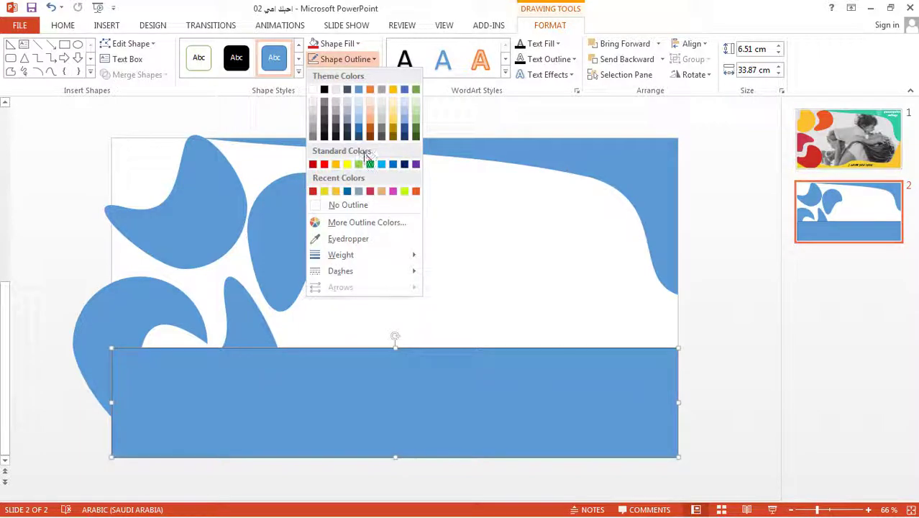
click(360, 206)
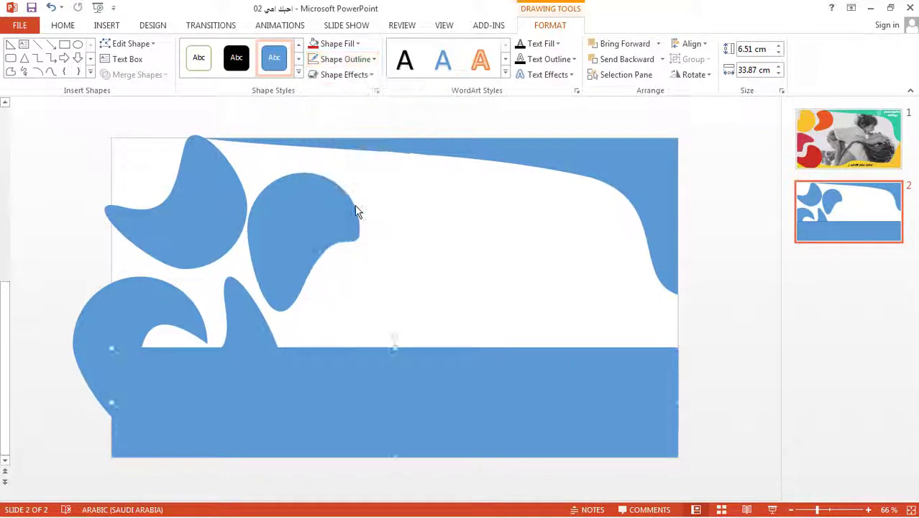
right_click(416, 390)
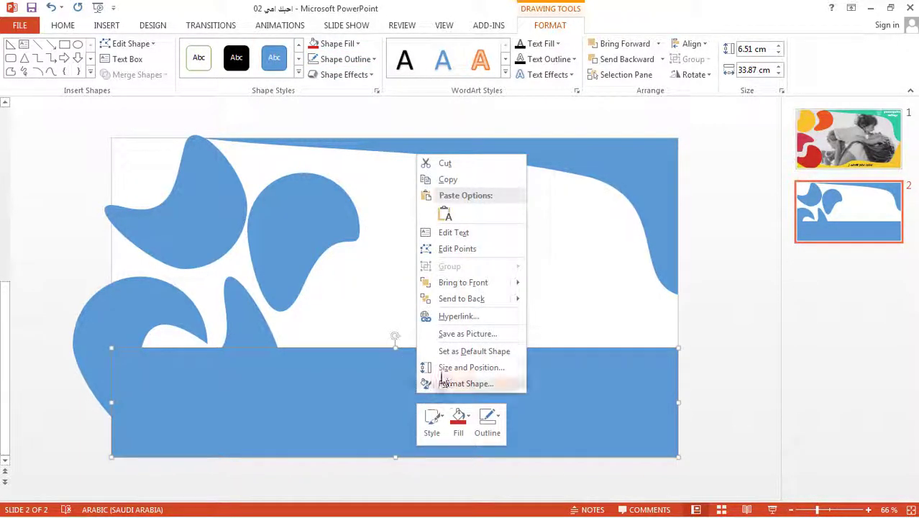
click(464, 249)
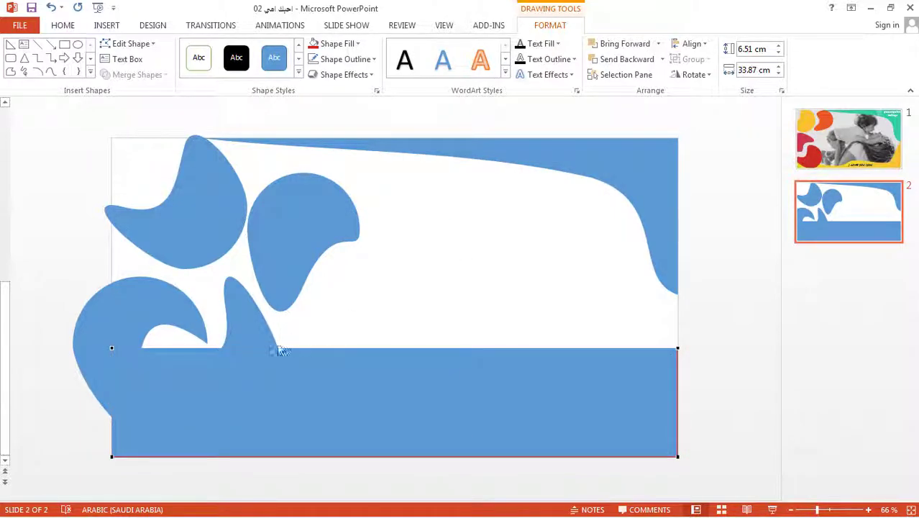
click(310, 406)
click(332, 43)
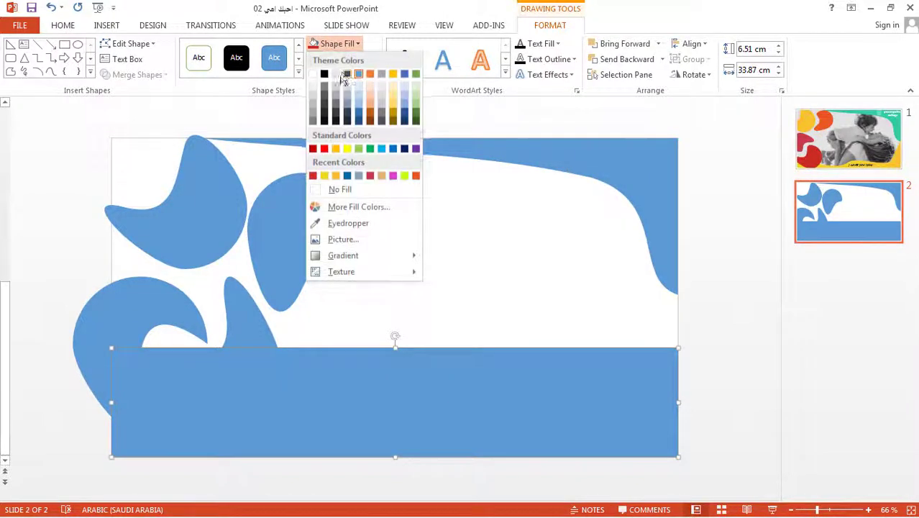
click(335, 108)
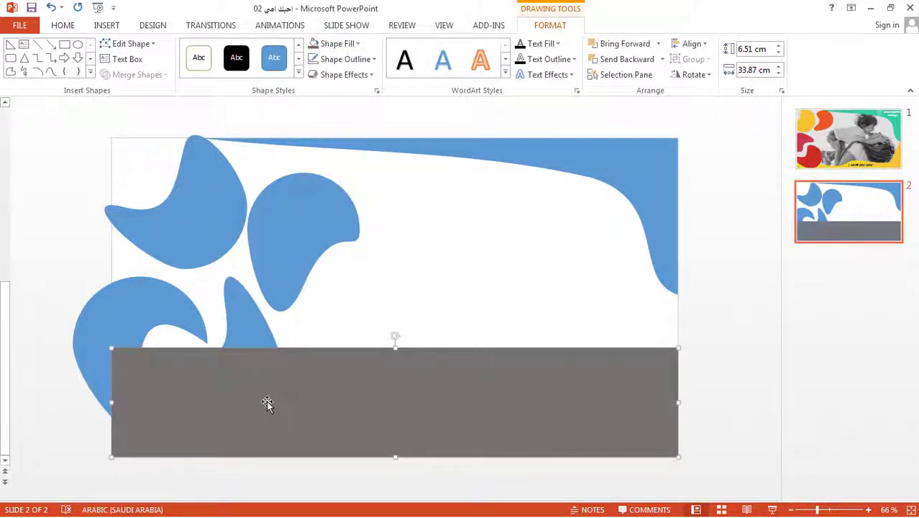
right_click(265, 400)
Pull the grey shape's top edge down into a curve and flatten it using its tangents.
click(309, 257)
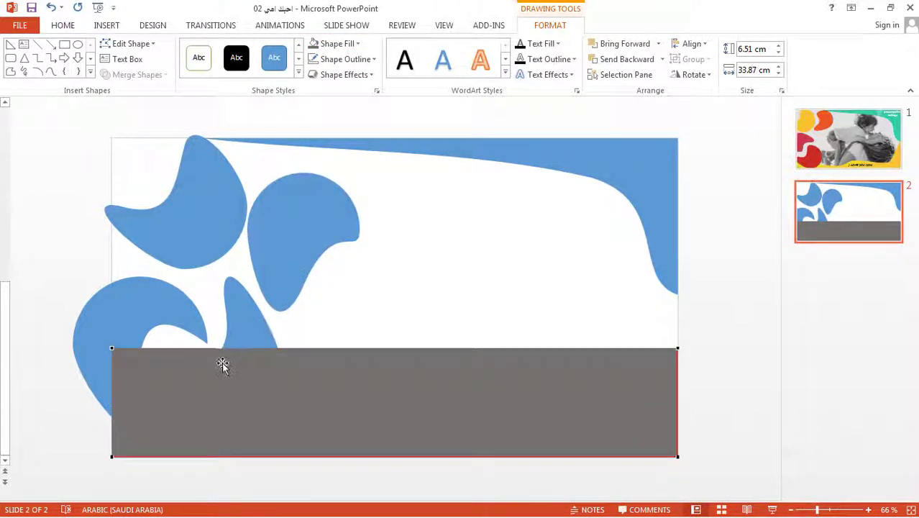
drag(212, 351, 259, 385)
mouse_move(219, 351)
mouse_down()
mouse_move(227, 407)
mouse_move(220, 418)
mouse_up()
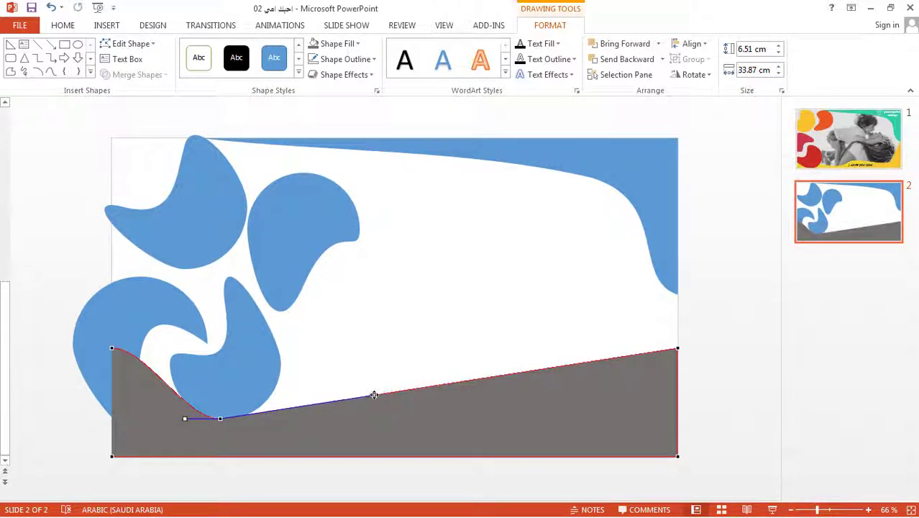
drag(373, 388, 386, 354)
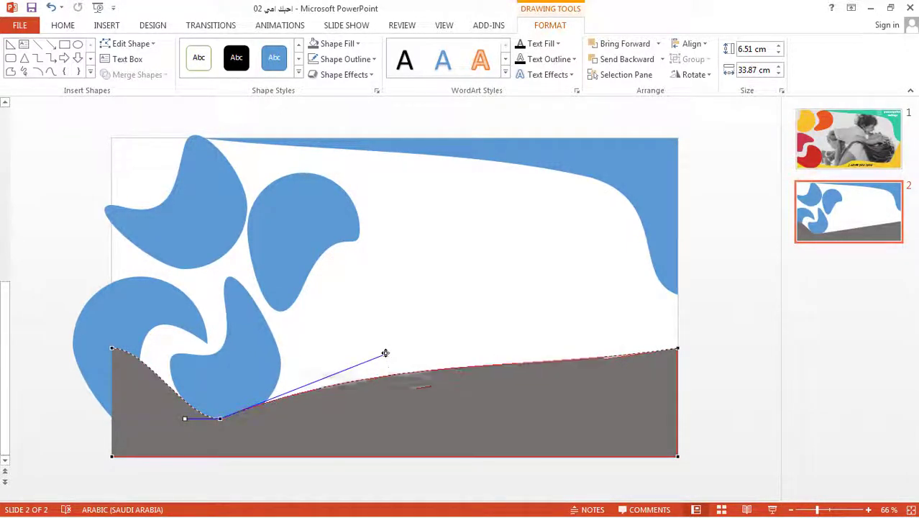
click(447, 379)
right_click(448, 398)
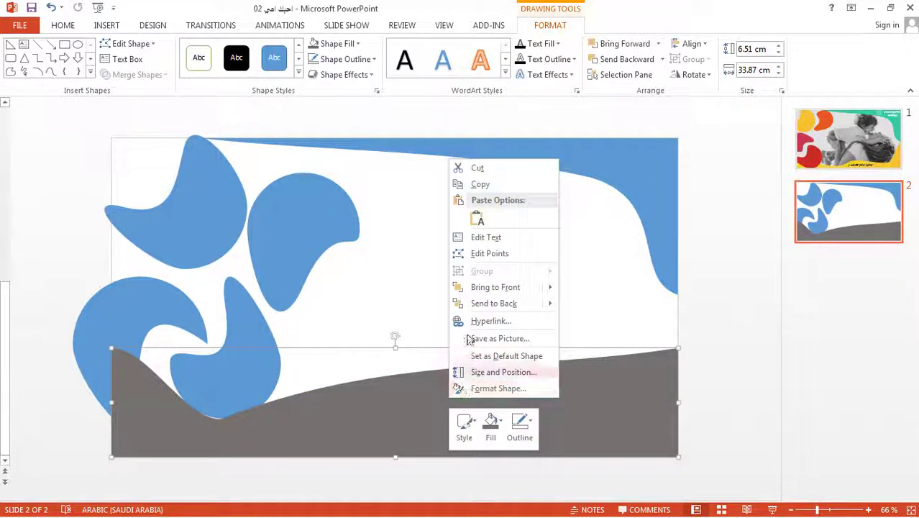
right_click(266, 426)
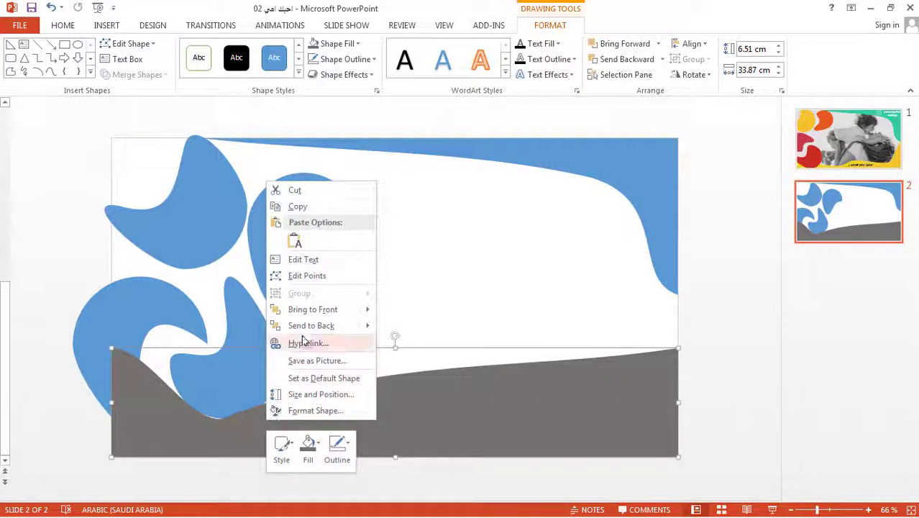
click(306, 272)
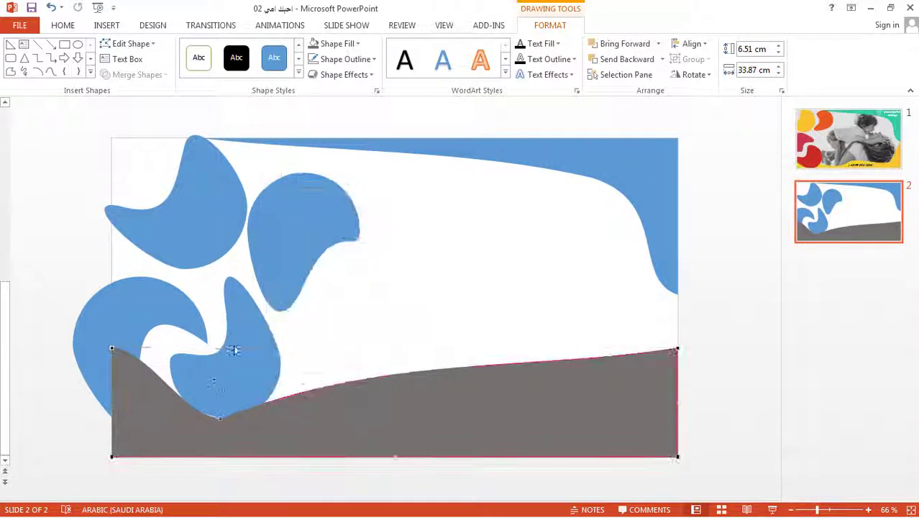
click(220, 417)
drag(387, 352, 399, 385)
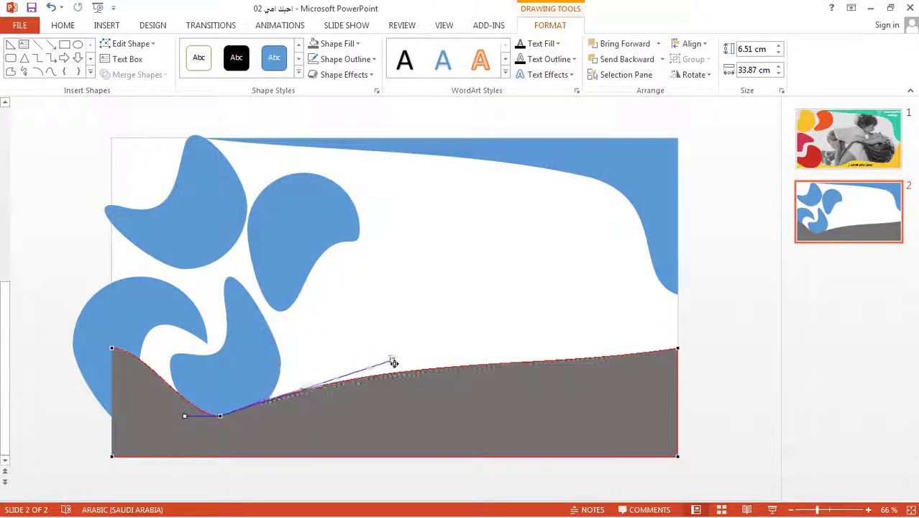
click(507, 394)
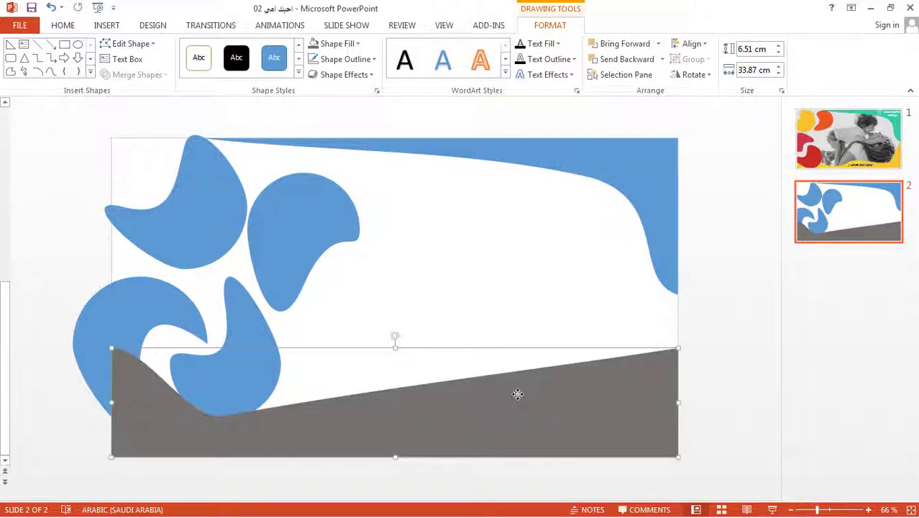
Add a point on the top edge and bend it into a rolling wave.
right_click(517, 391)
click(555, 252)
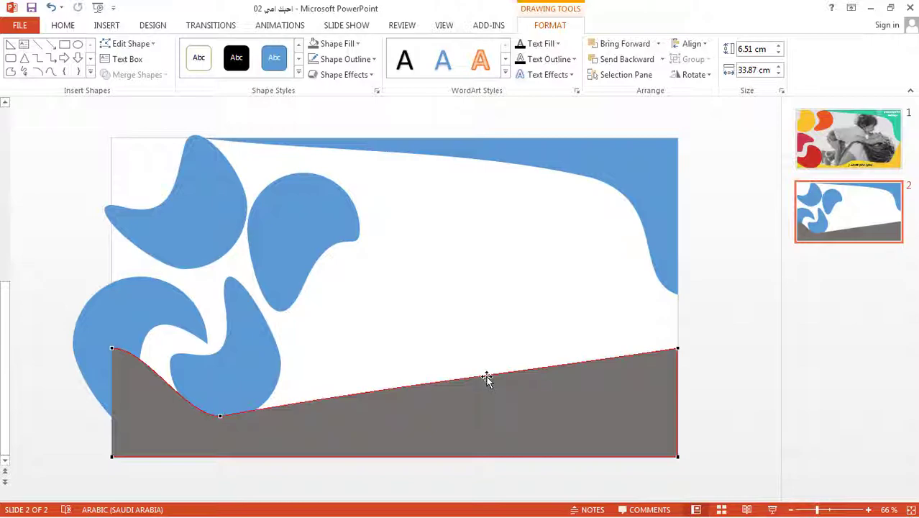
drag(487, 379, 488, 383)
drag(564, 372, 567, 435)
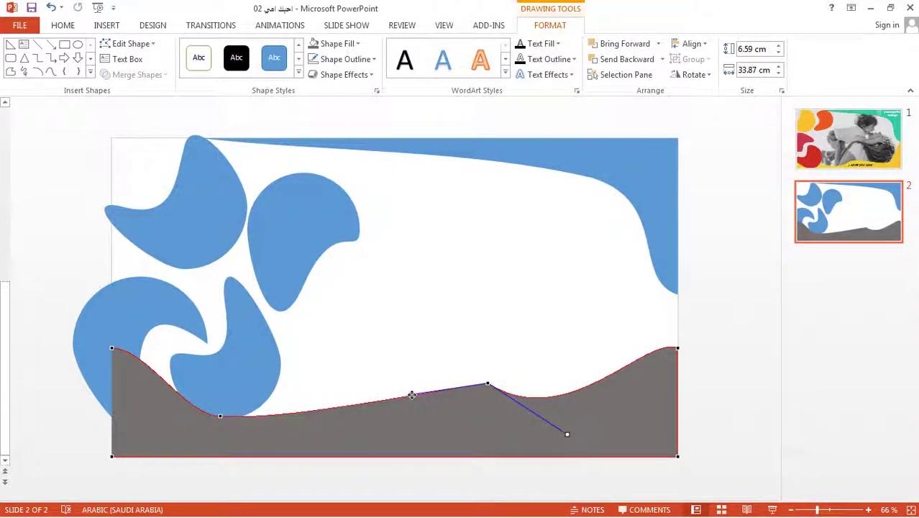
drag(411, 394, 382, 343)
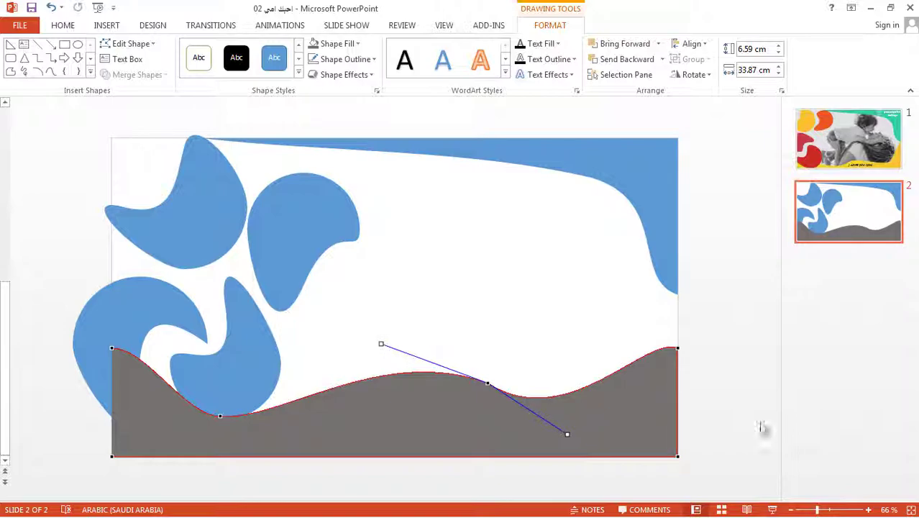
click(759, 382)
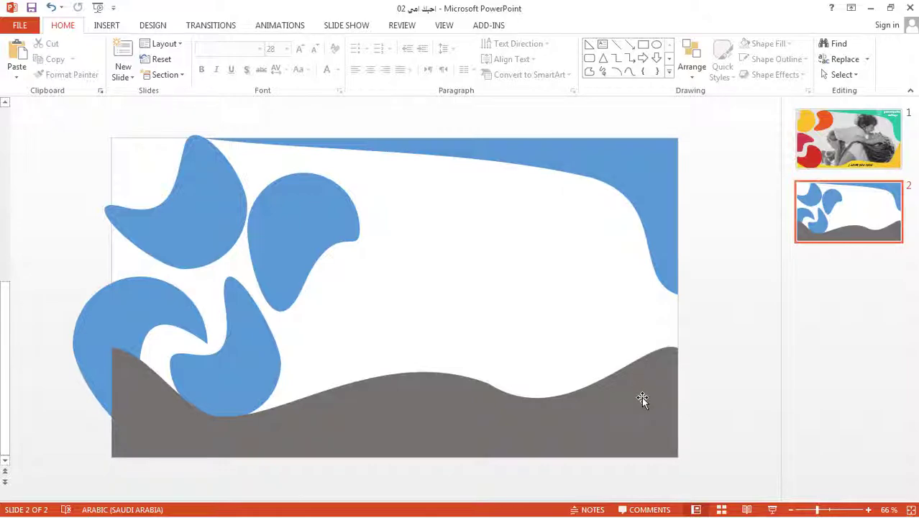
click(642, 396)
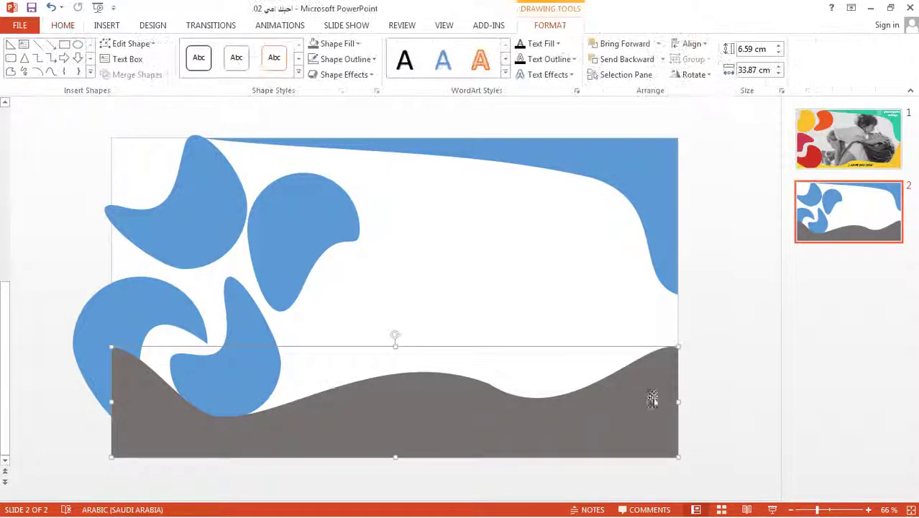
Lift the wave's right end higher, making the shape 7.42 × 33.9 cm.
right_click(673, 352)
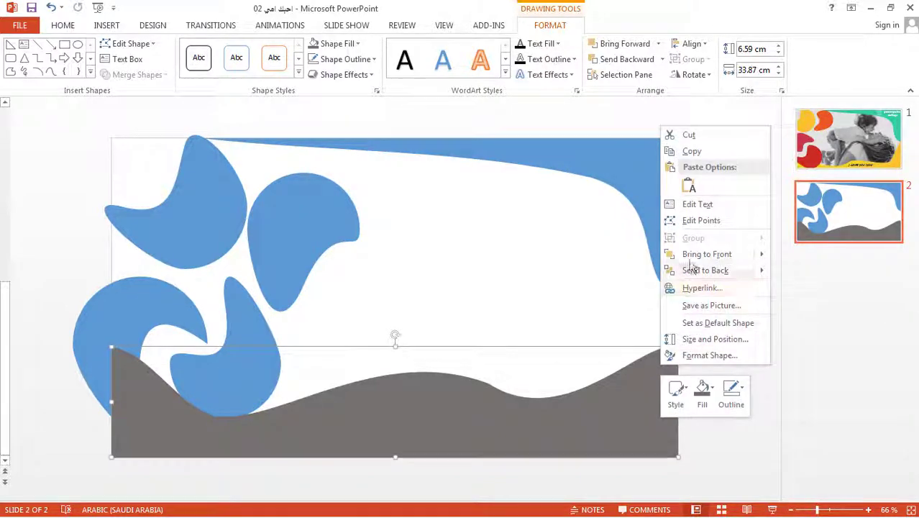
click(690, 219)
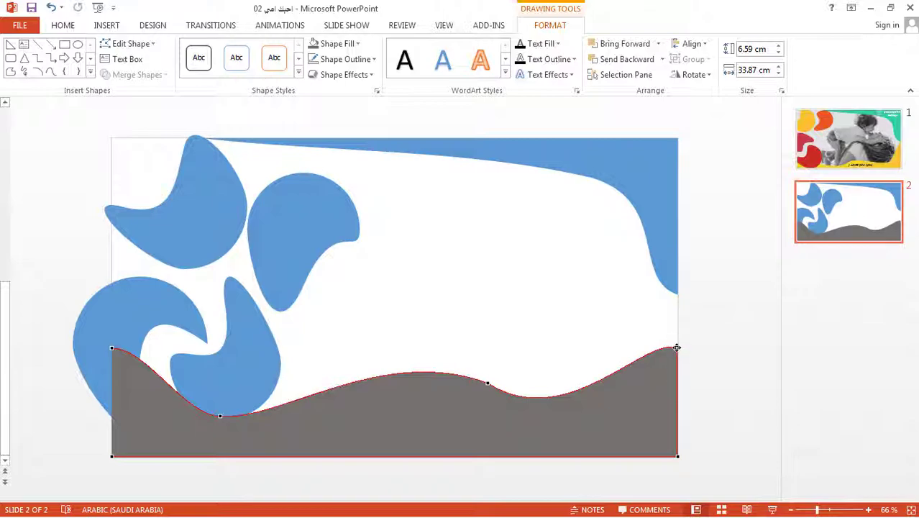
drag(647, 334, 690, 286)
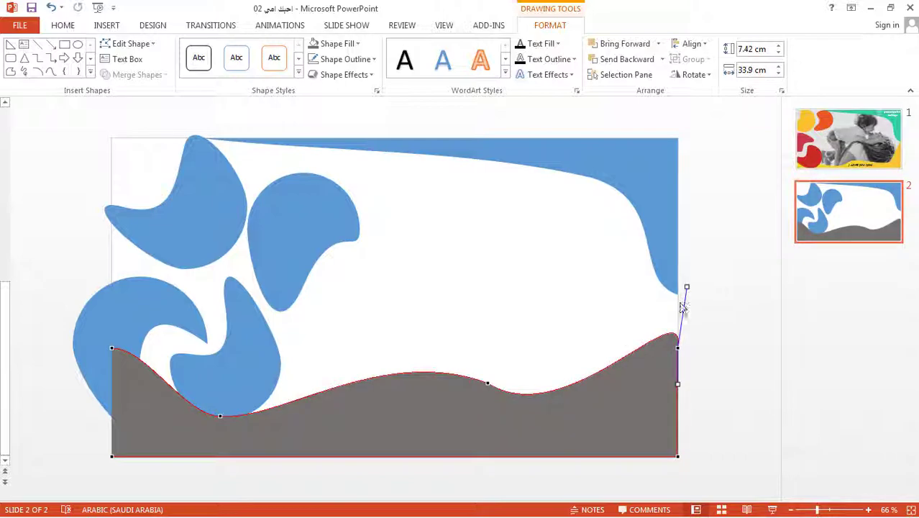
click(723, 342)
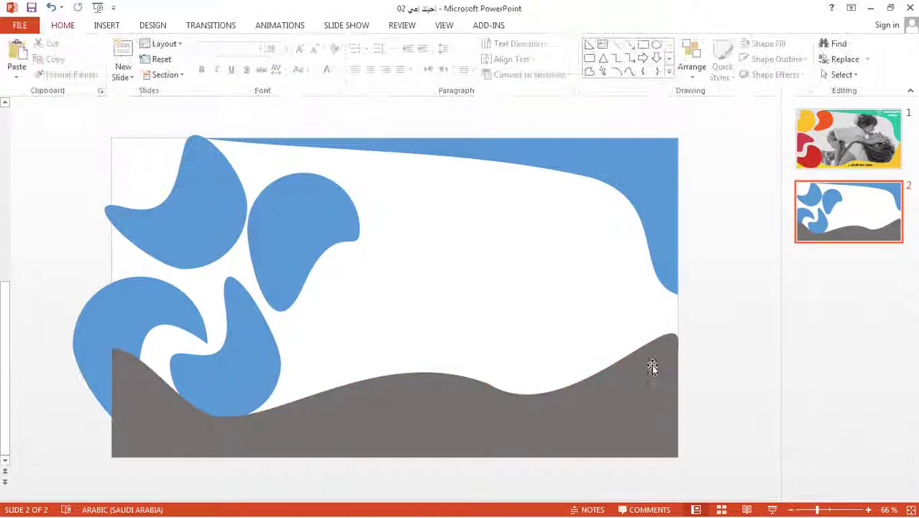
click(375, 435)
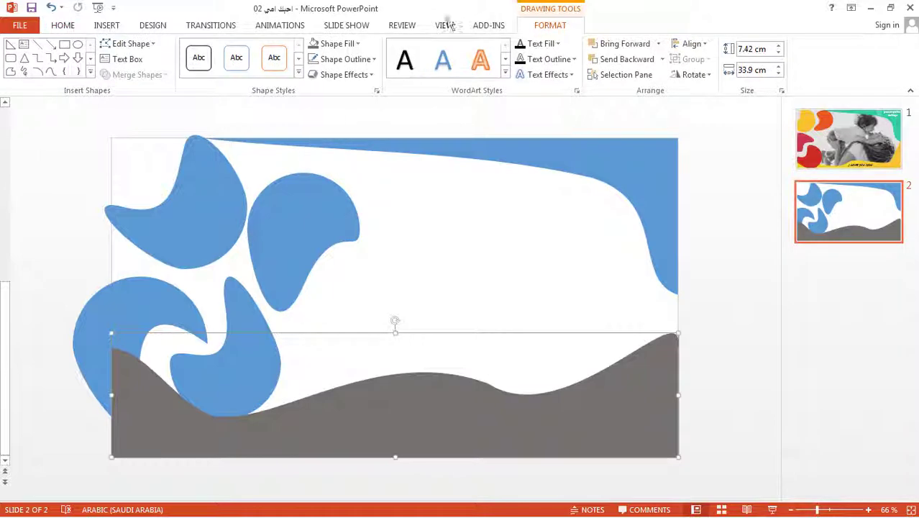
Fill the bottom wave with gold and the top band with red from Recent Colors.
click(344, 45)
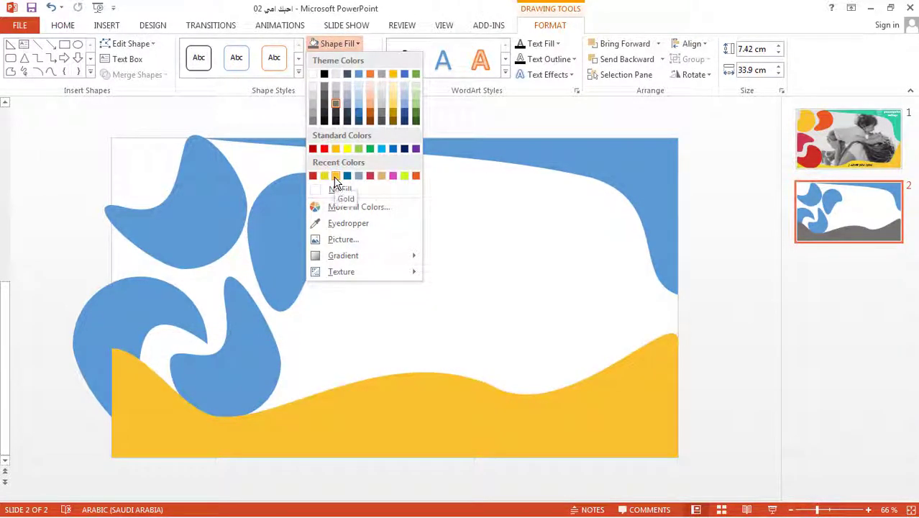
click(336, 180)
click(602, 156)
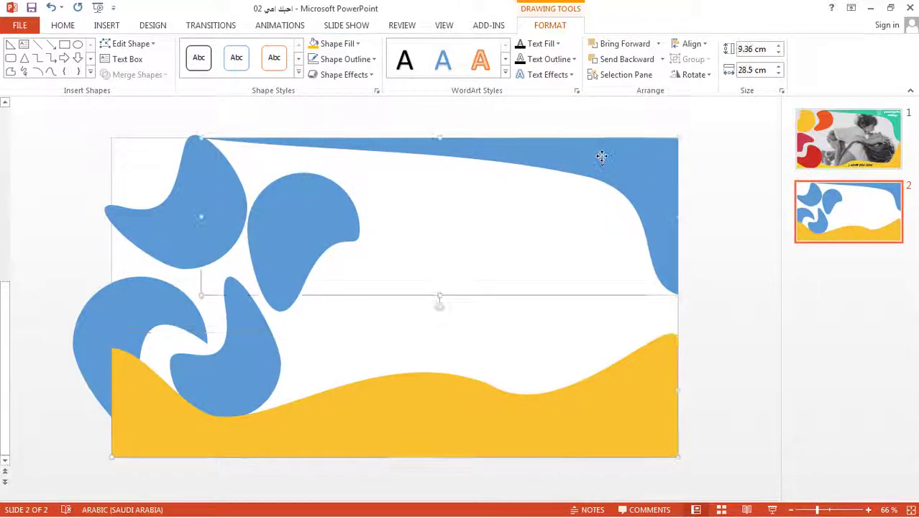
click(343, 45)
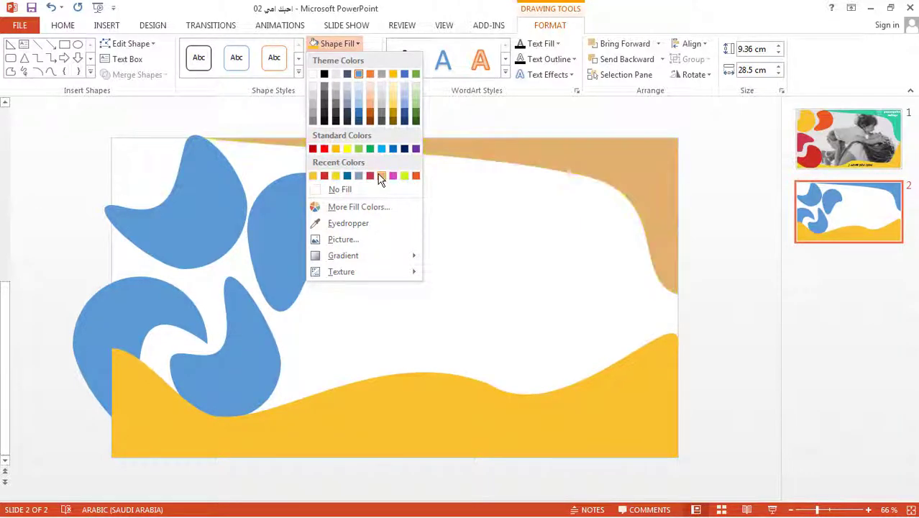
click(324, 176)
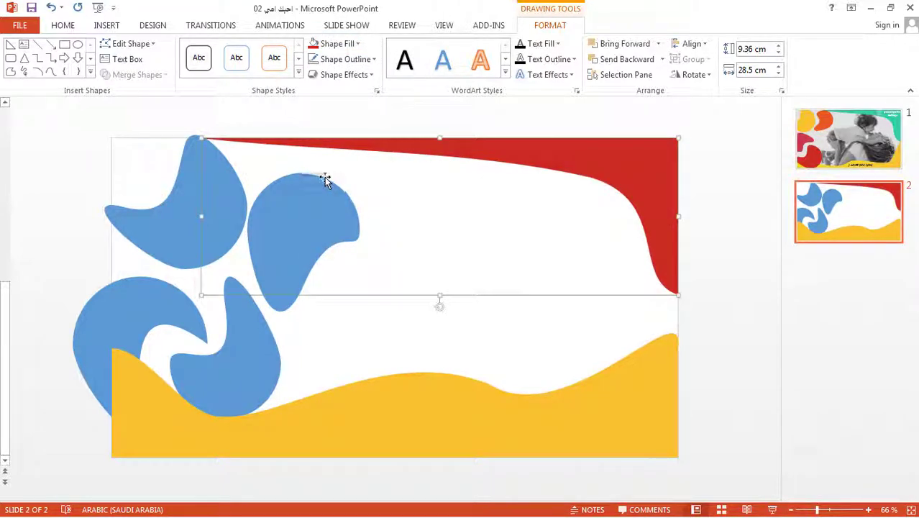
Fill the lower drop crimson, the middle blob magenta and the top-left blob orange.
click(250, 379)
click(344, 46)
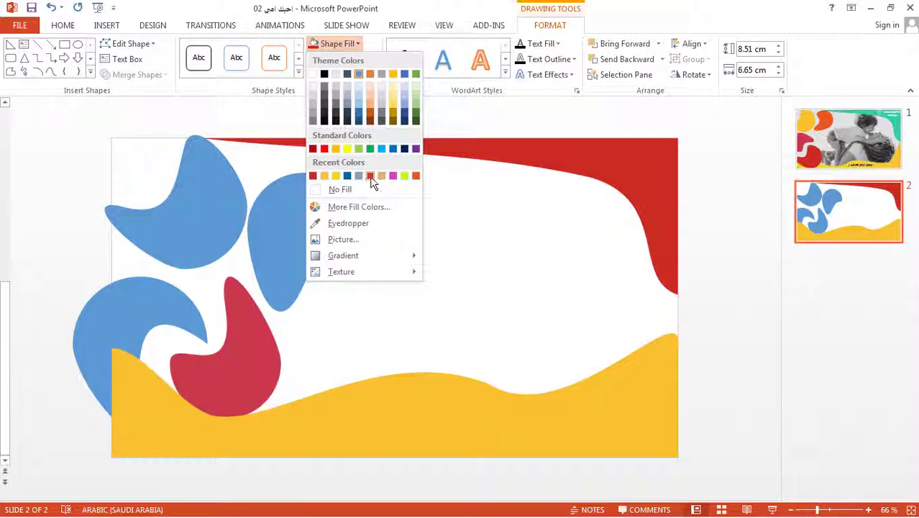
click(370, 176)
click(308, 212)
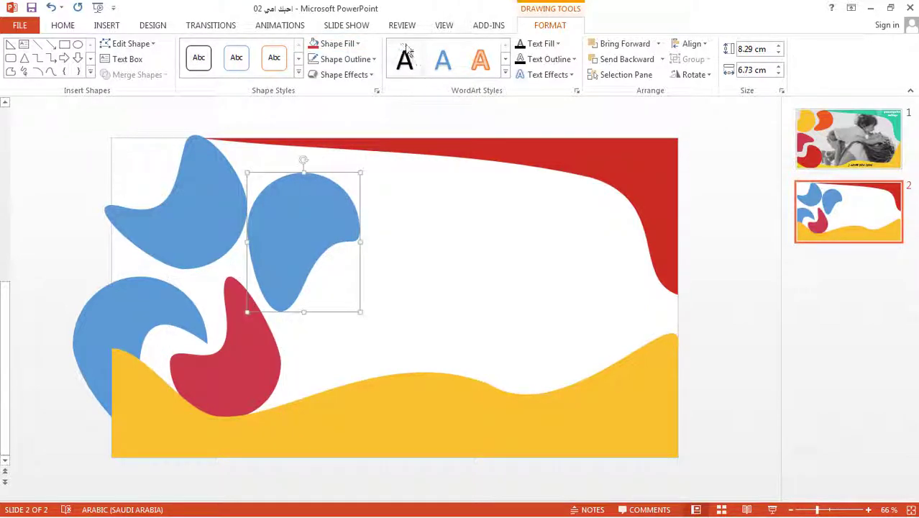
click(339, 43)
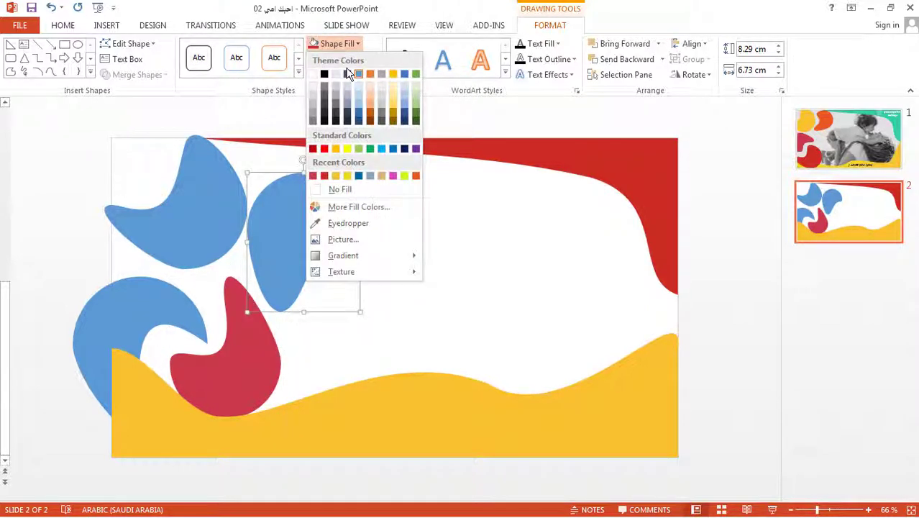
click(393, 176)
click(212, 185)
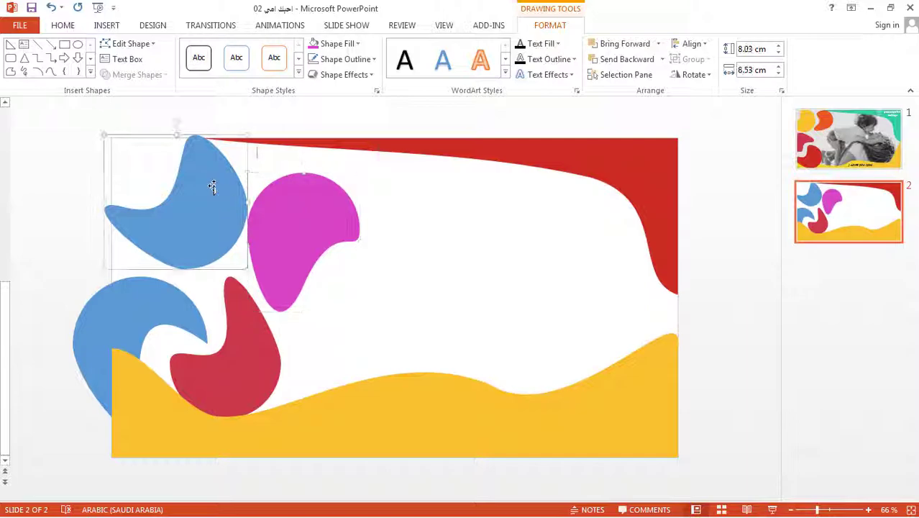
click(338, 44)
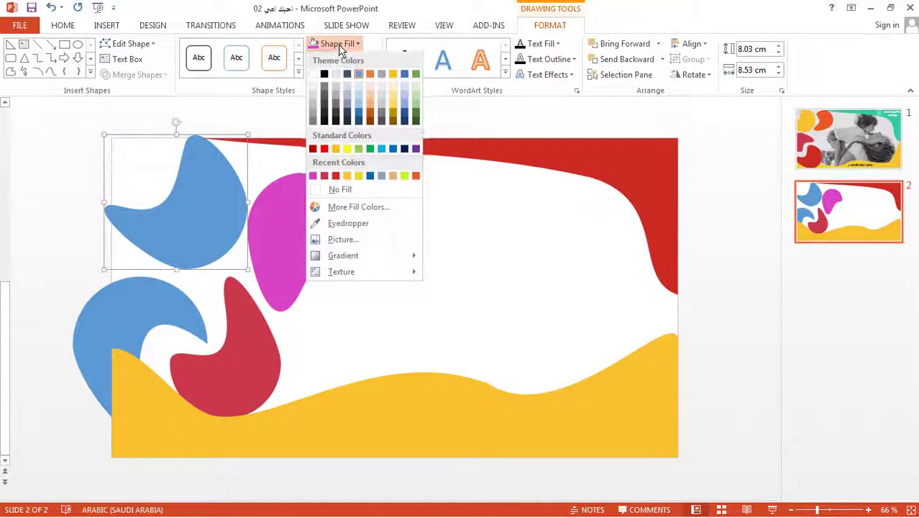
click(414, 175)
Fill the lower-left blob Blue-Gray, then select the magenta and orange blobs too.
click(165, 311)
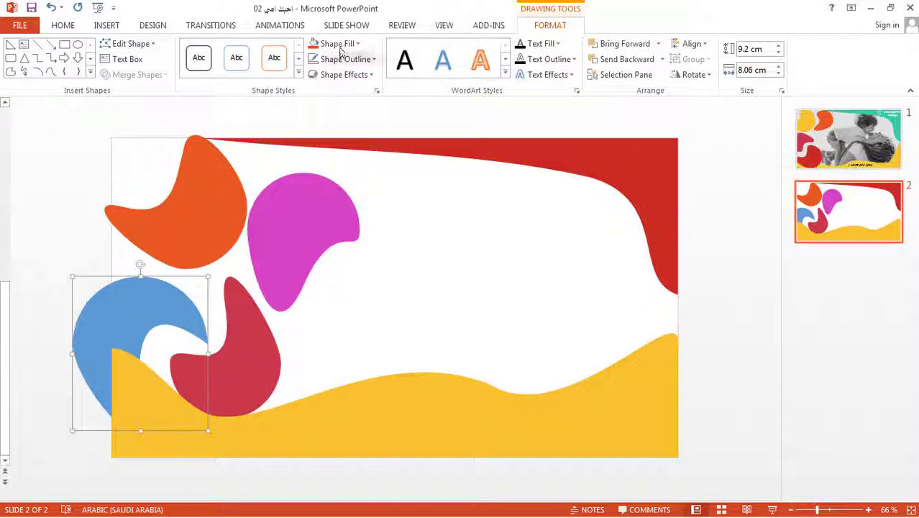
click(340, 44)
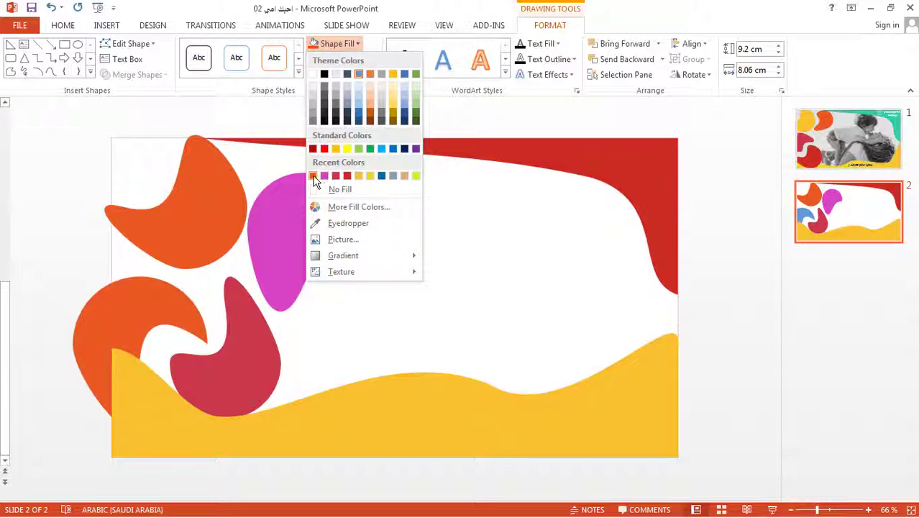
click(382, 179)
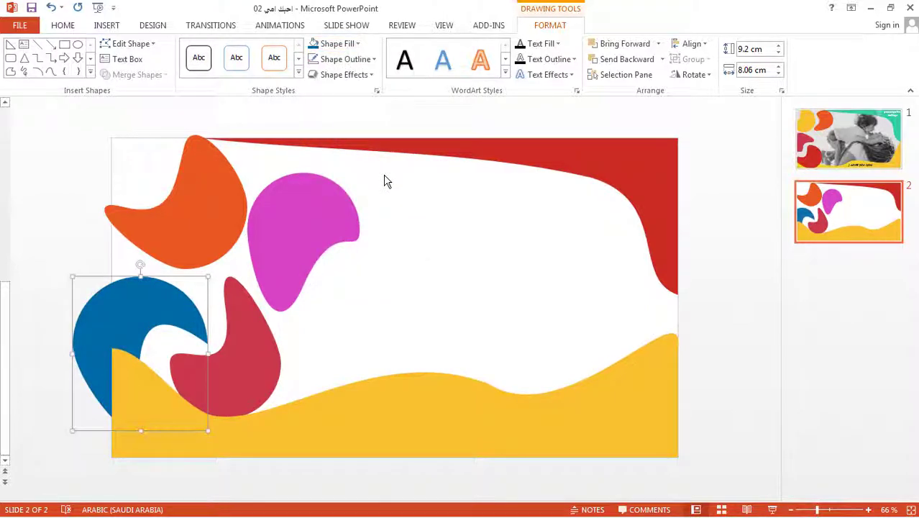
click(342, 49)
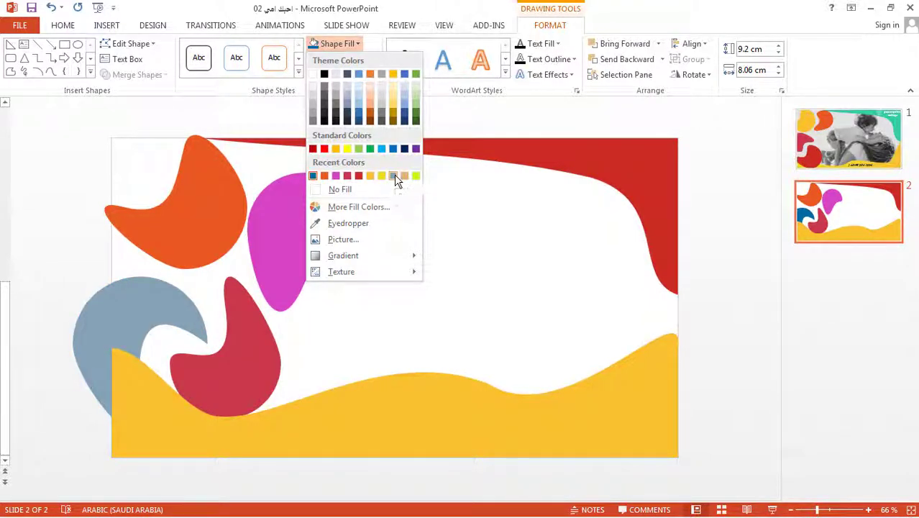
click(394, 177)
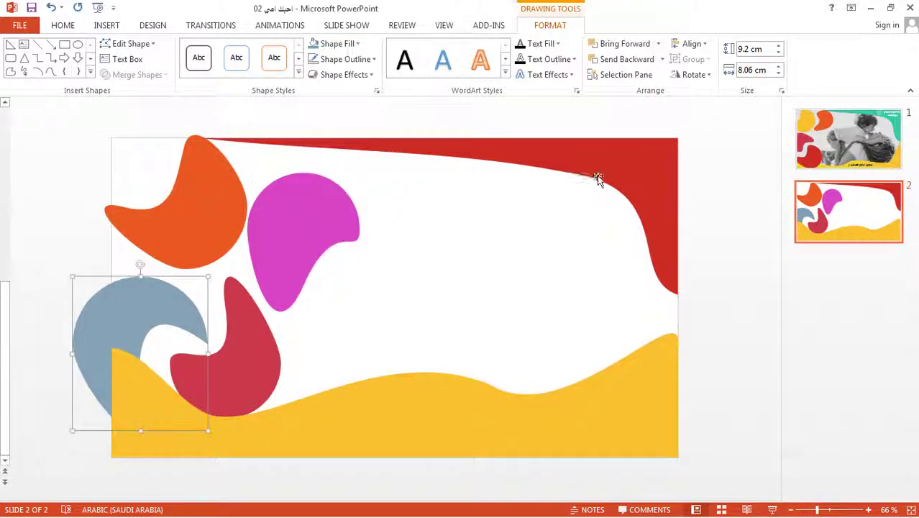
shift+click(340, 228)
shift+click(230, 231)
Select the blobs, gold wave and red band together and give them an outer shadow.
shift+click(244, 352)
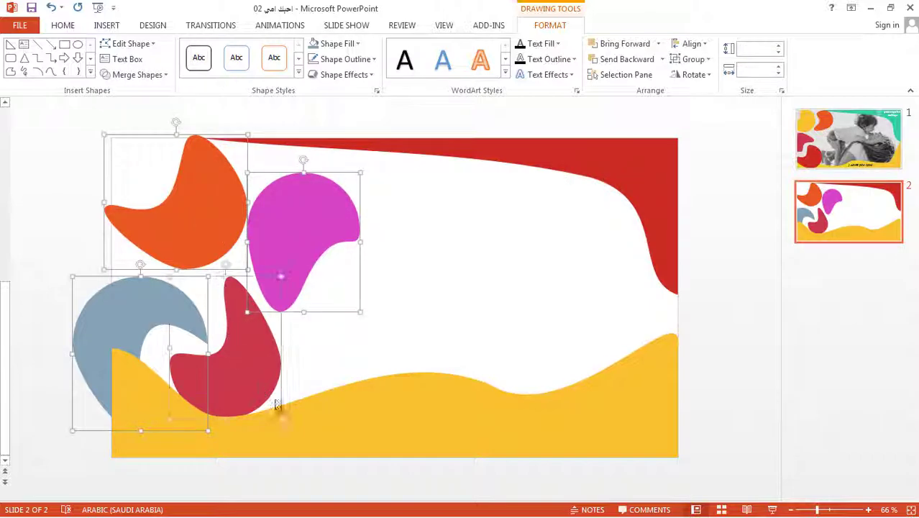
shift+click(338, 417)
shift+click(586, 178)
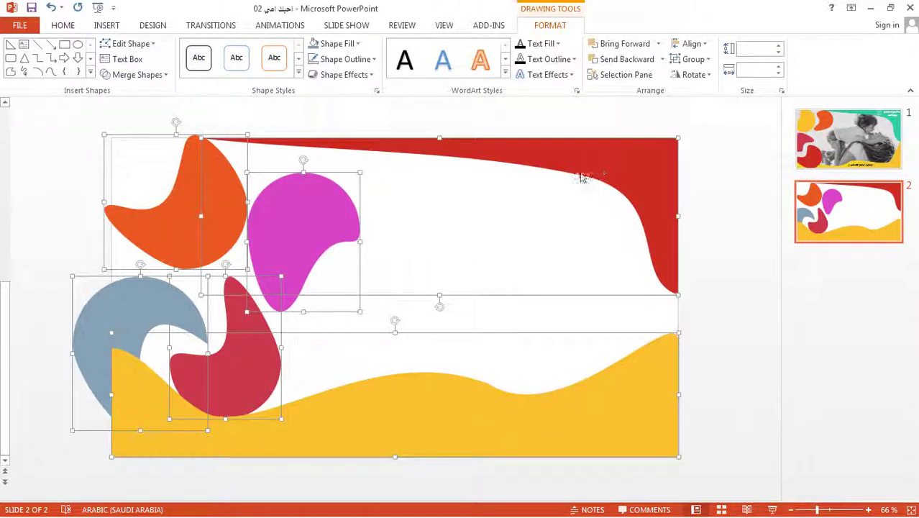
click(351, 75)
mouse_move(388, 131)
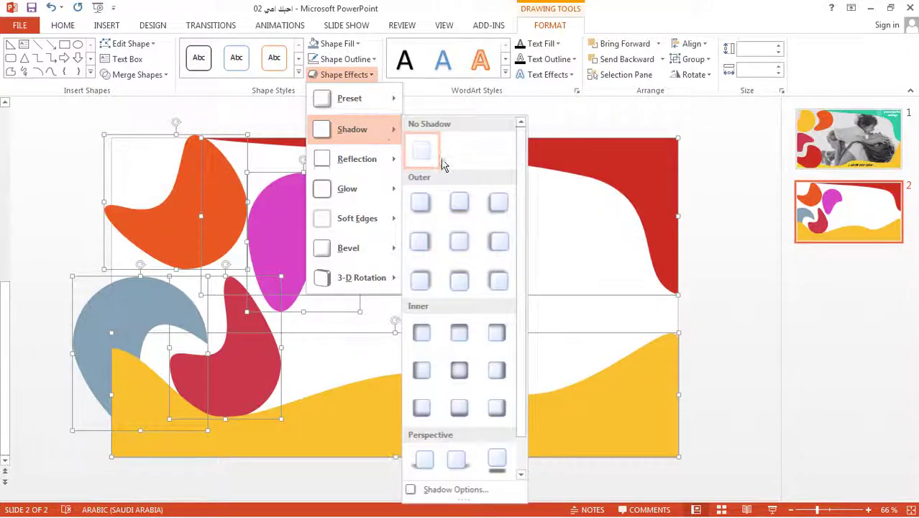
click(459, 242)
click(712, 231)
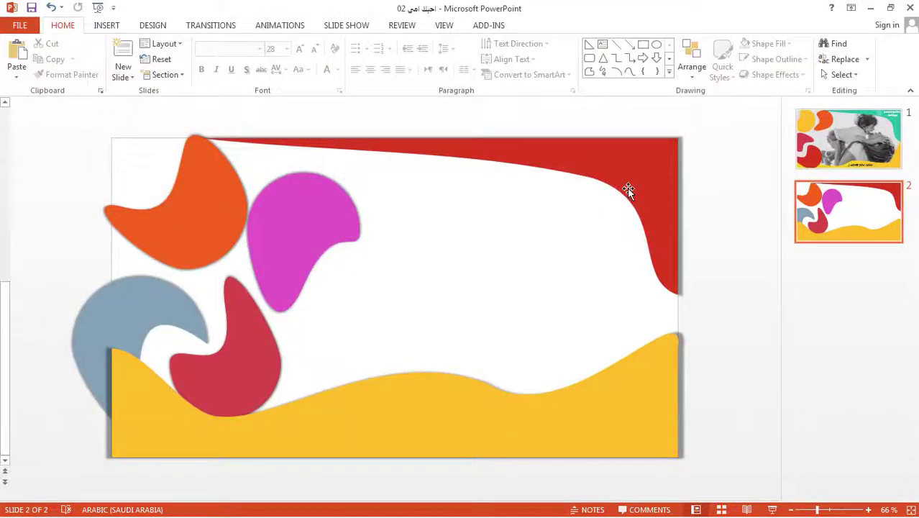
Apply an outer shadow preset separately to the red top band and the yellow wave.
click(628, 189)
click(344, 75)
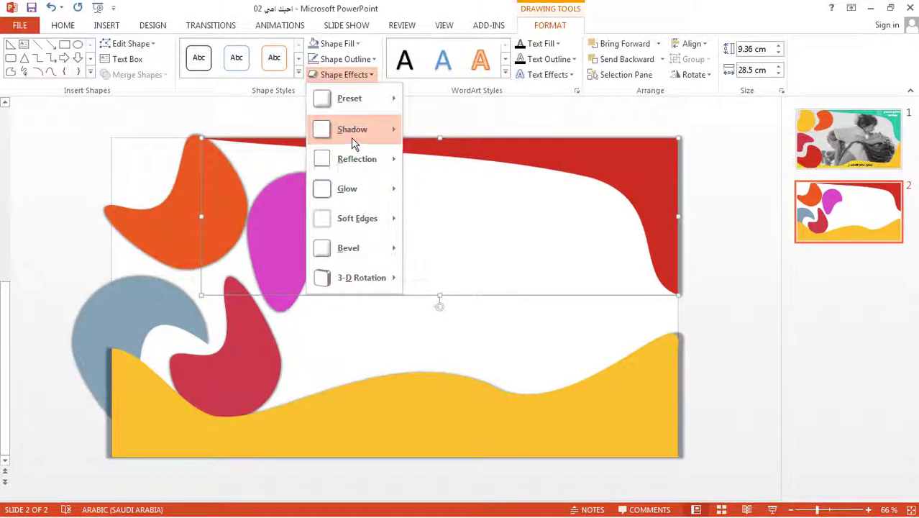
mouse_move(367, 130)
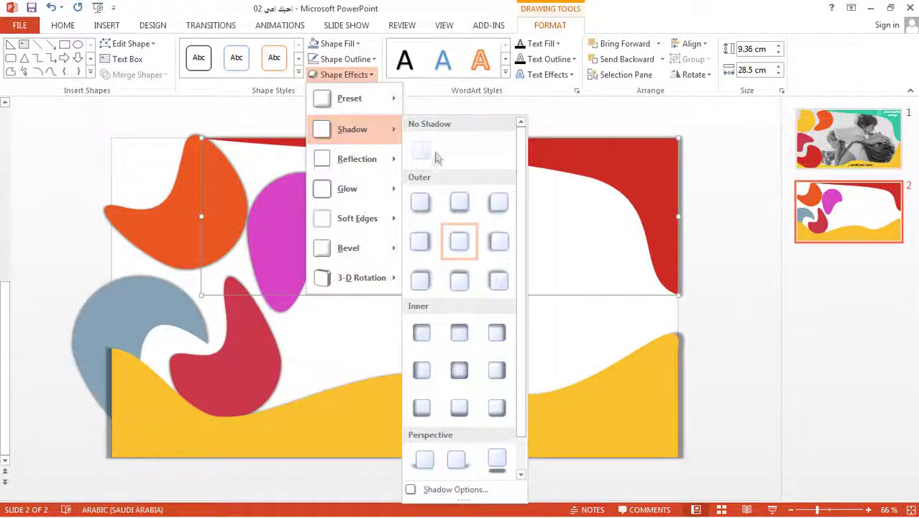
click(502, 207)
click(569, 405)
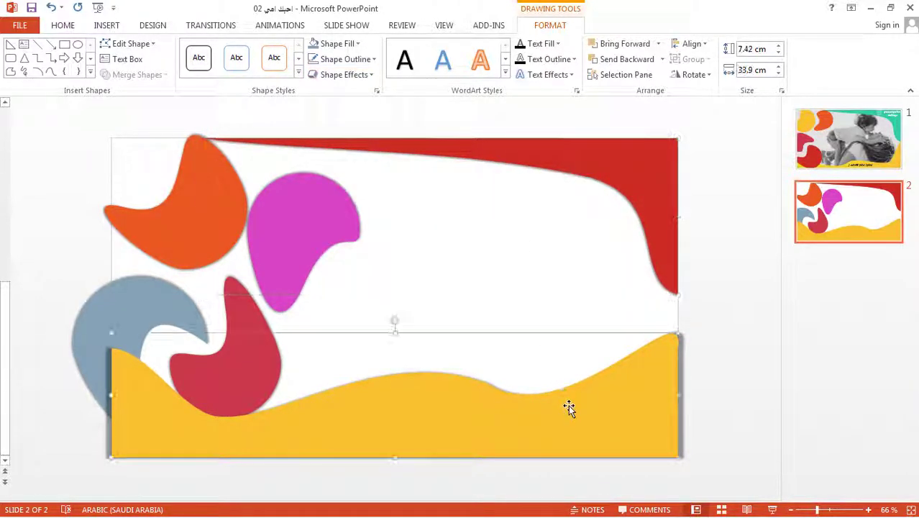
click(356, 78)
mouse_move(352, 128)
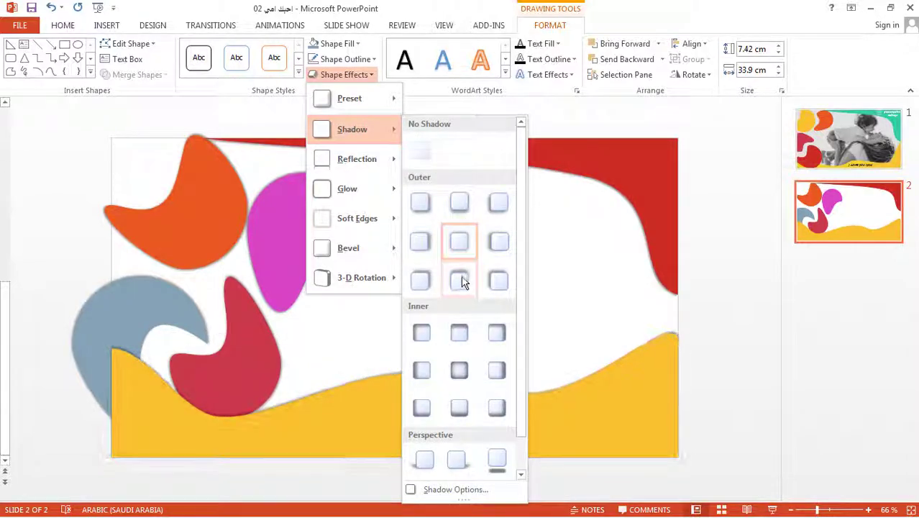
click(464, 283)
key(Tab)
click(404, 285)
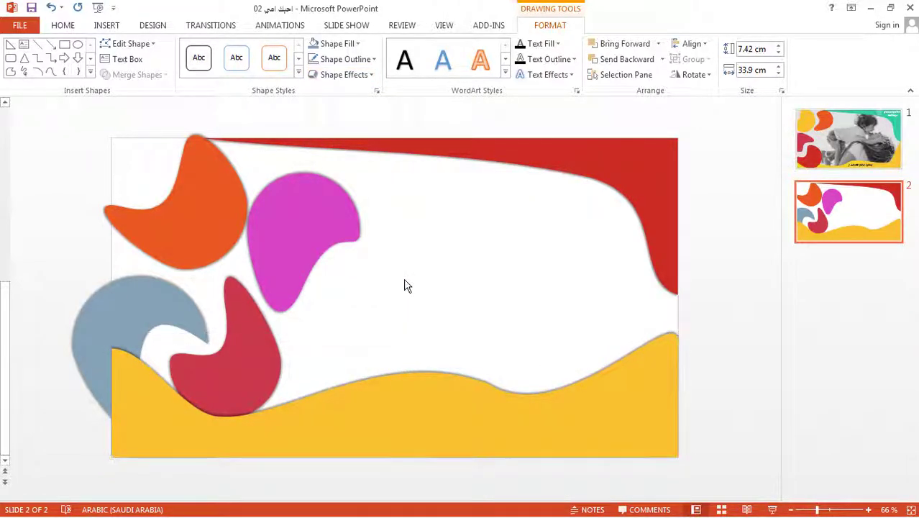
click(297, 234)
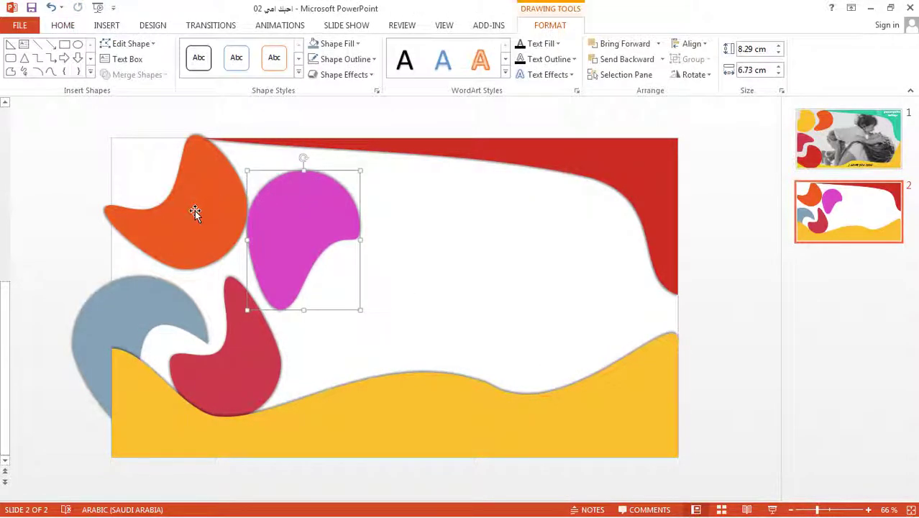
Move the orange, pink and red blobs closer, layering the grey-blue blob just above the wave.
drag(195, 210, 158, 200)
mouse_move(291, 220)
mouse_down()
mouse_move(252, 194)
mouse_move(252, 218)
mouse_move(225, 236)
mouse_up()
drag(247, 355, 246, 344)
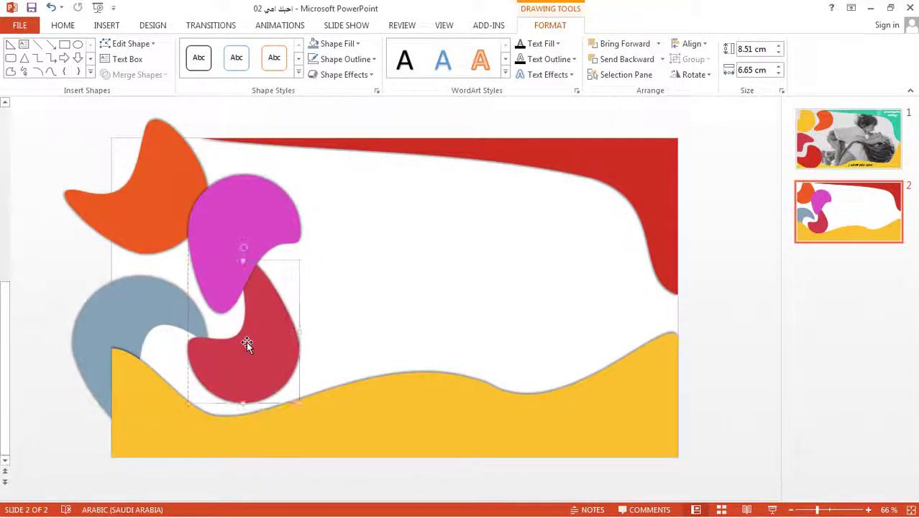
right_click(125, 310)
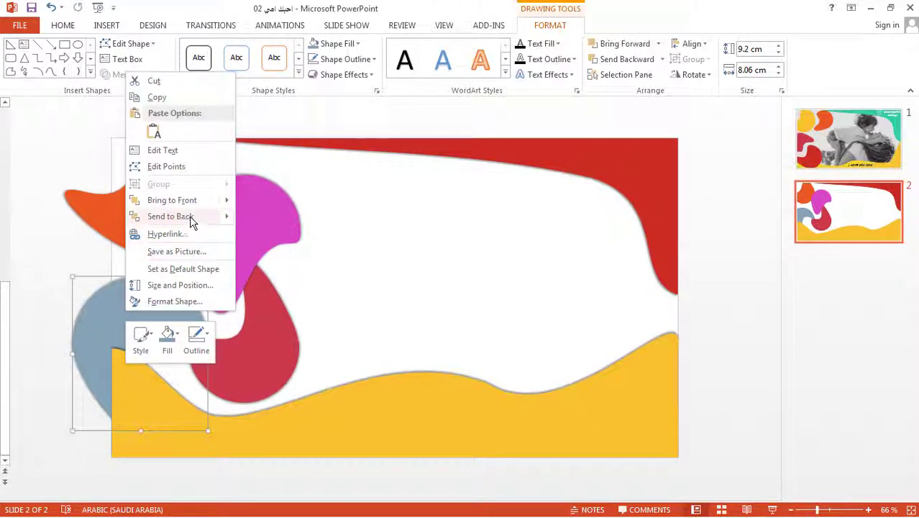
mouse_move(192, 223)
click(273, 216)
right_click(147, 306)
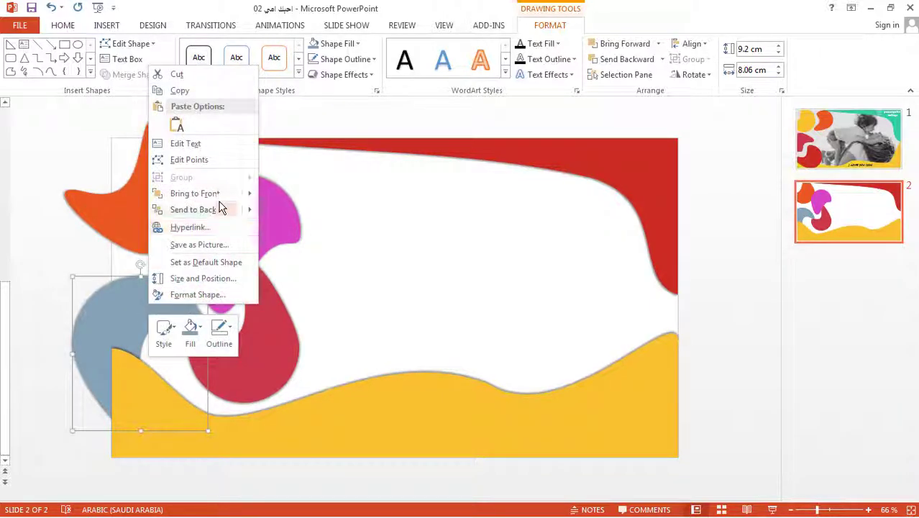
mouse_move(230, 194)
click(275, 200)
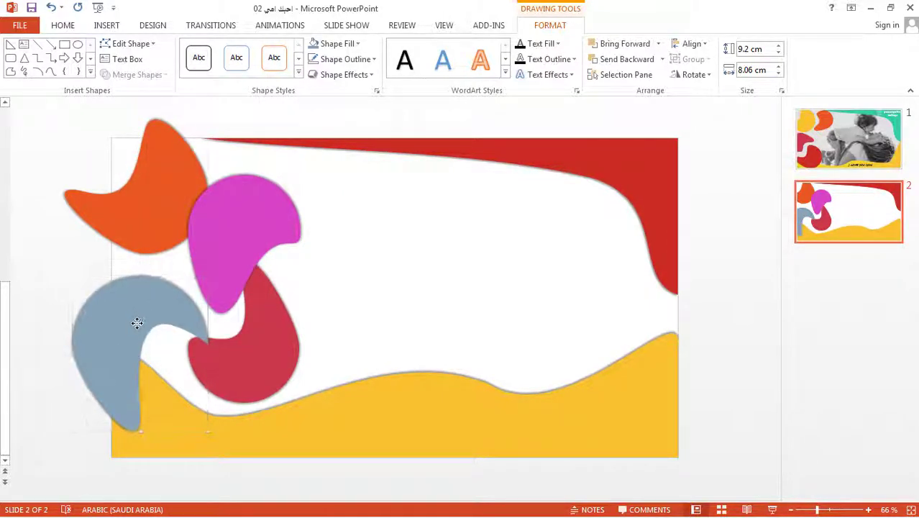
drag(137, 321, 168, 331)
Move the red blob right and lower, bringing it in front of the others.
mouse_move(252, 343)
mouse_down()
mouse_move(306, 333)
mouse_move(312, 360)
mouse_up()
right_click(311, 359)
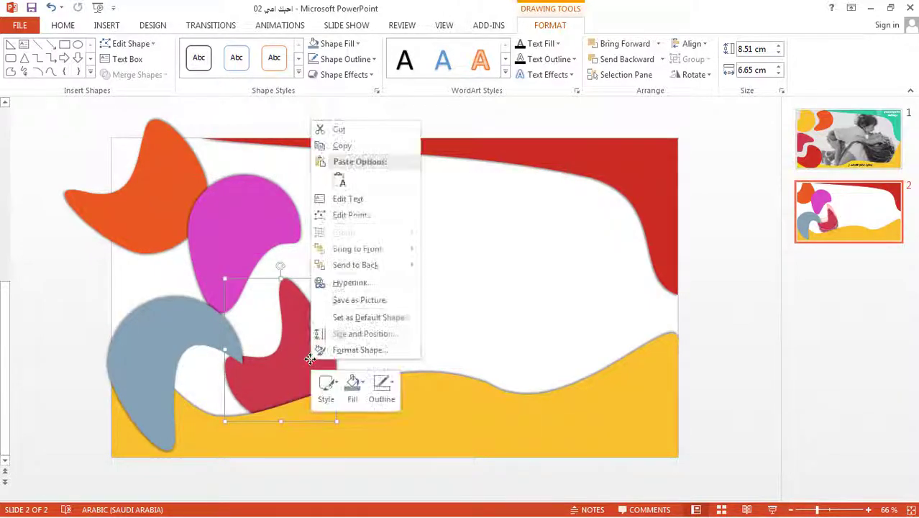
mouse_move(373, 254)
click(461, 249)
drag(282, 369, 277, 401)
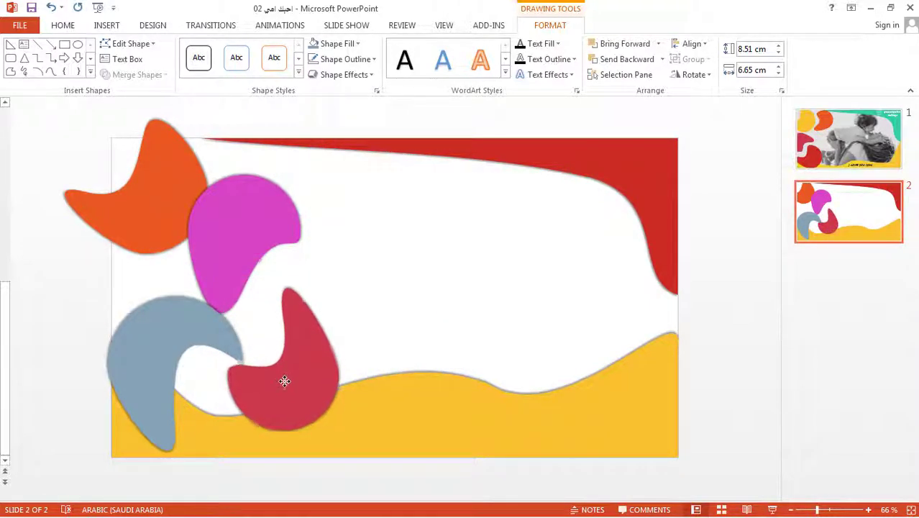
click(277, 401)
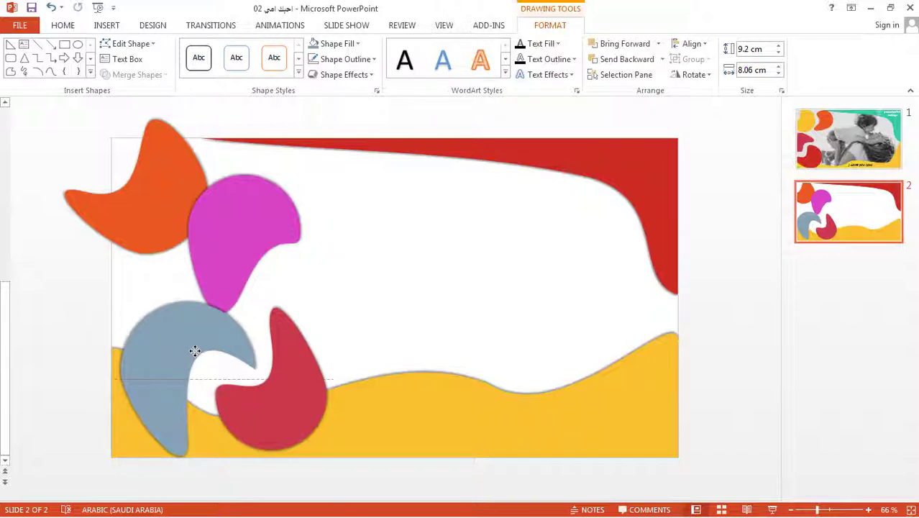
Tuck the red blob between the orange, pink and grey-blue blobs in a tight cluster.
drag(193, 349, 189, 343)
mouse_move(238, 249)
mouse_down()
mouse_move(275, 243)
mouse_move(265, 242)
mouse_up()
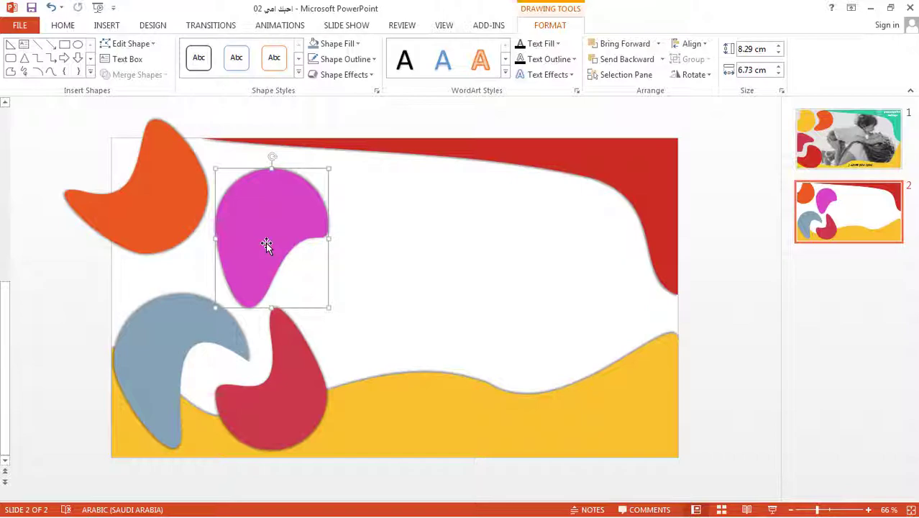
mouse_move(280, 406)
mouse_down()
mouse_move(260, 346)
mouse_move(200, 267)
mouse_up()
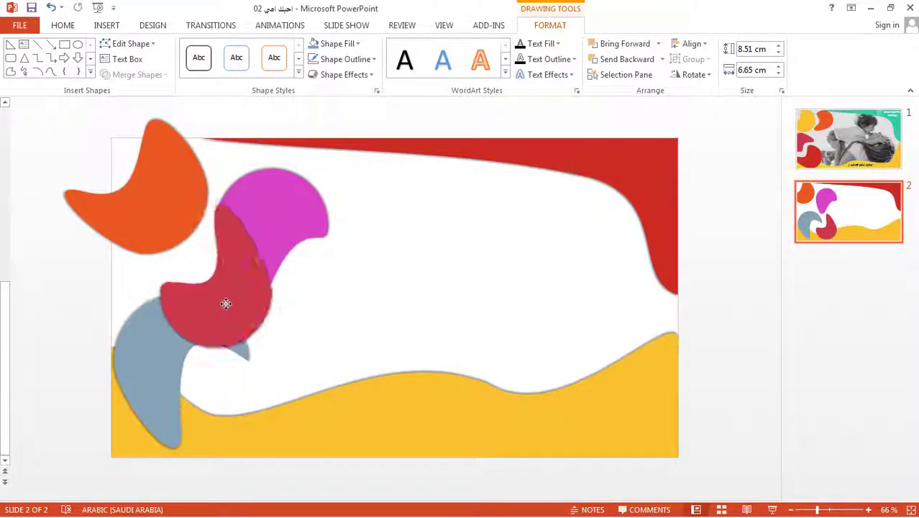
drag(200, 267, 218, 299)
drag(306, 227, 313, 291)
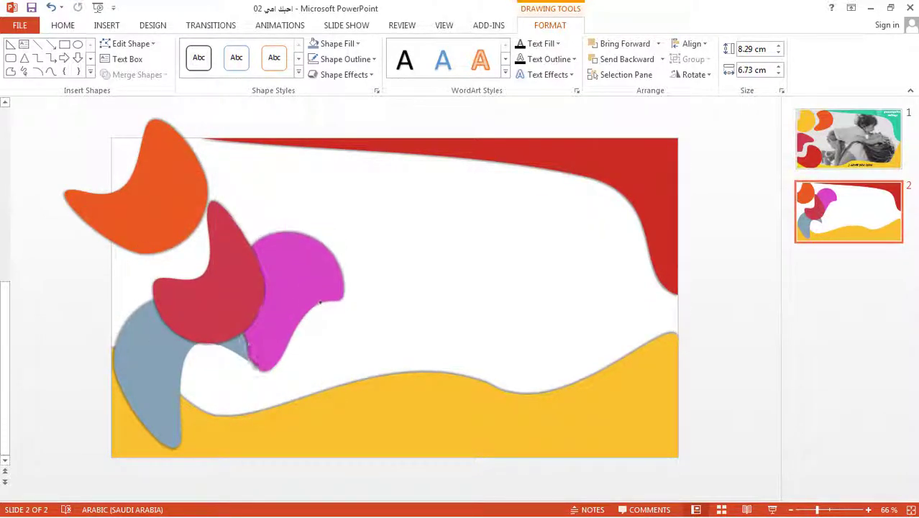
mouse_move(223, 266)
mouse_down()
mouse_move(221, 234)
mouse_move(289, 312)
mouse_move(241, 282)
mouse_move(197, 212)
mouse_up()
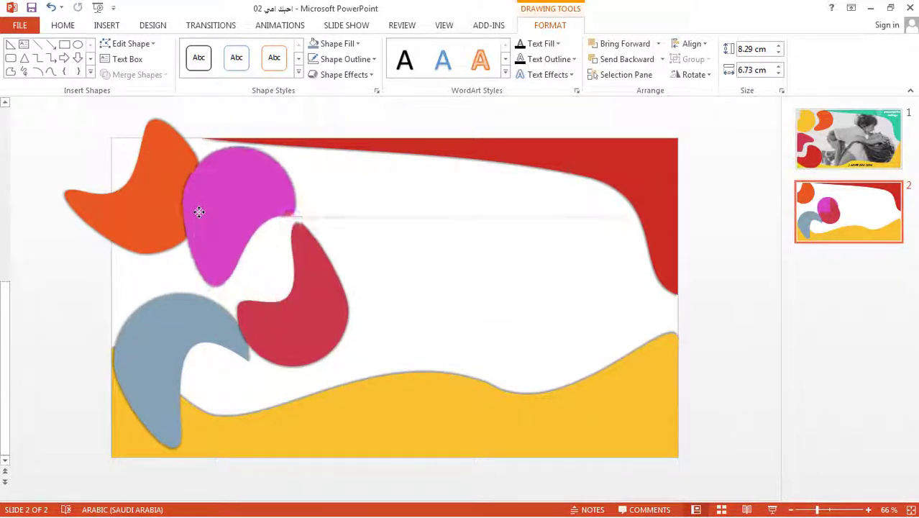
click(182, 338)
drag(182, 339, 180, 309)
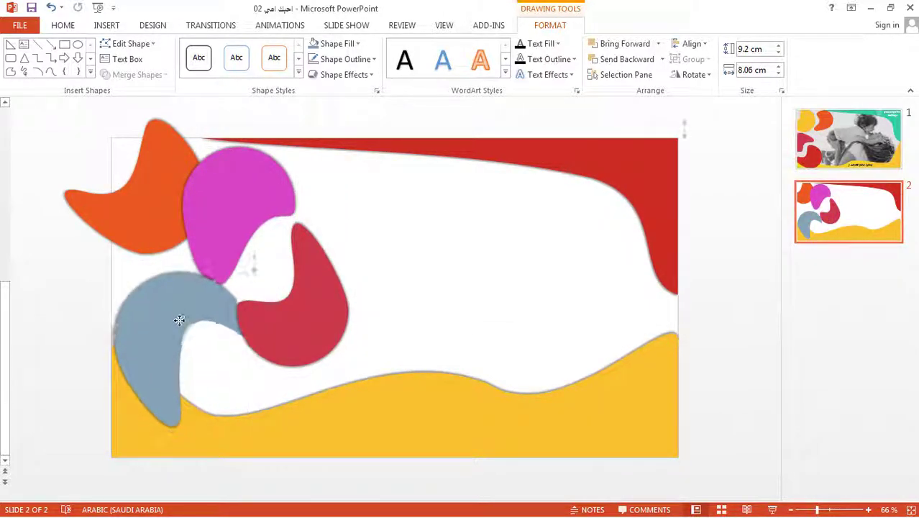
drag(284, 338, 247, 378)
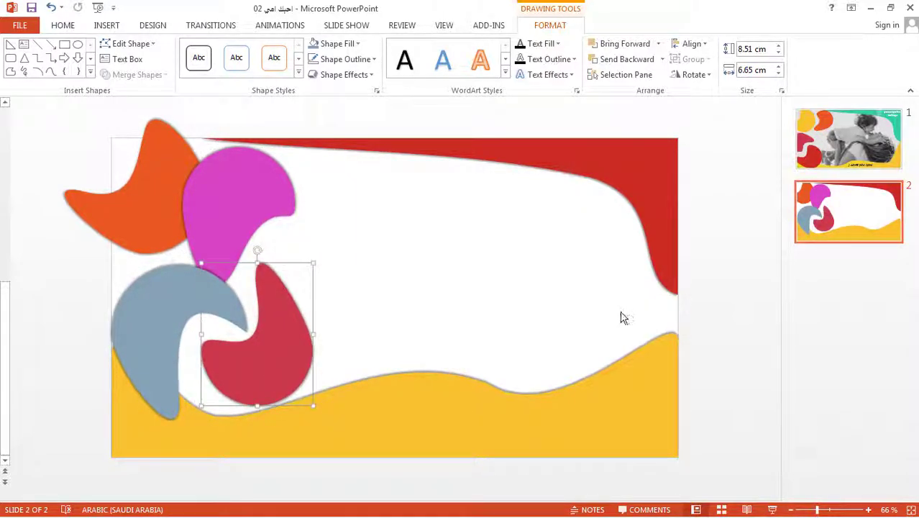
Copy the powerpoint college title, owl logo and I LOVE YOU MOM caption onto slide 2.
click(821, 159)
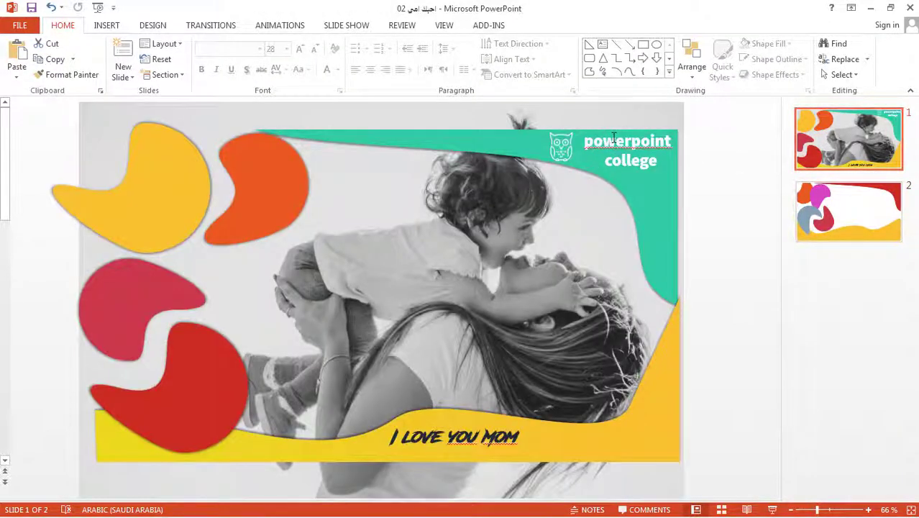
click(618, 135)
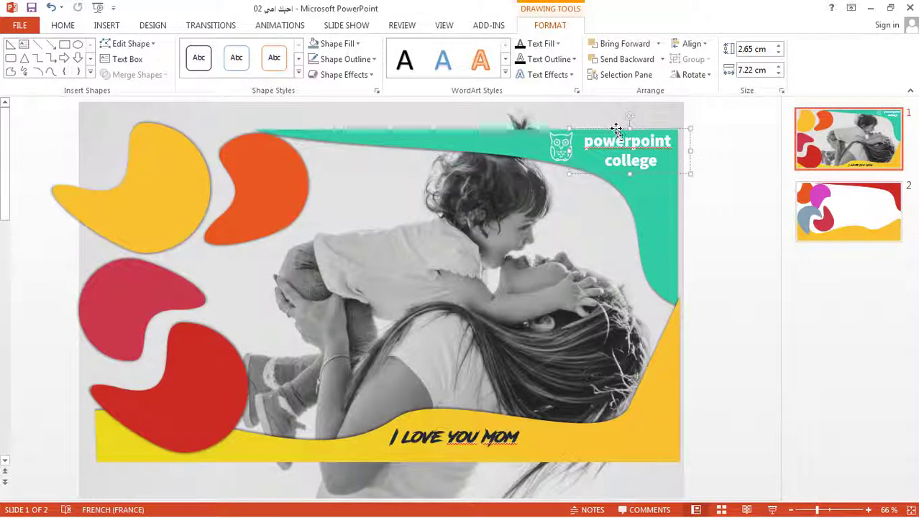
shift+click(561, 148)
shift+click(460, 429)
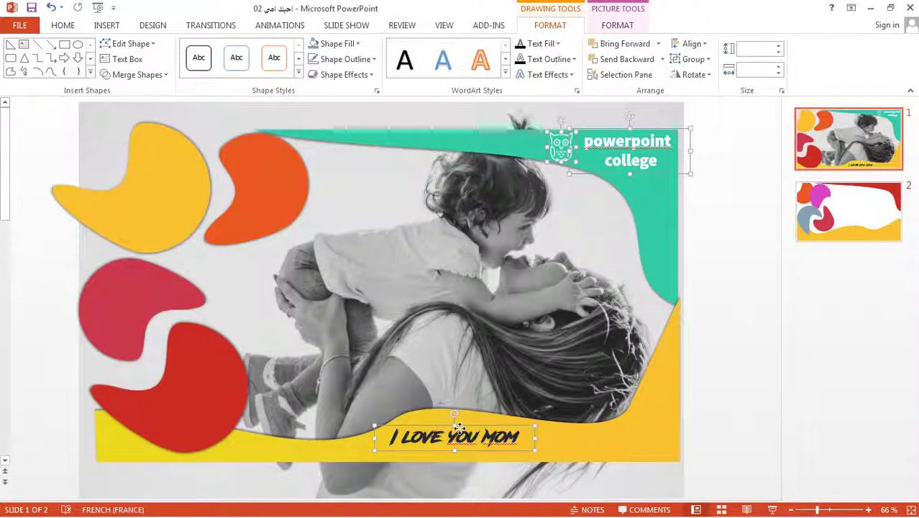
click(821, 228)
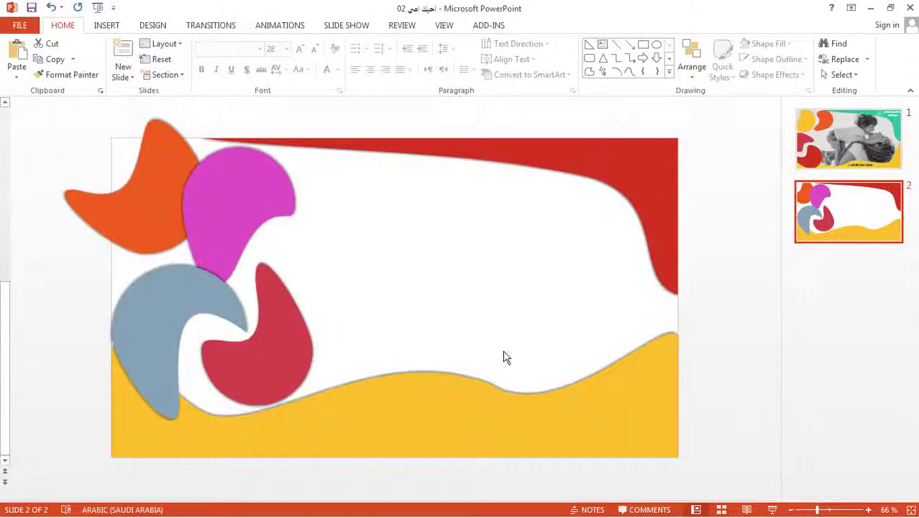
key(ctrl+v)
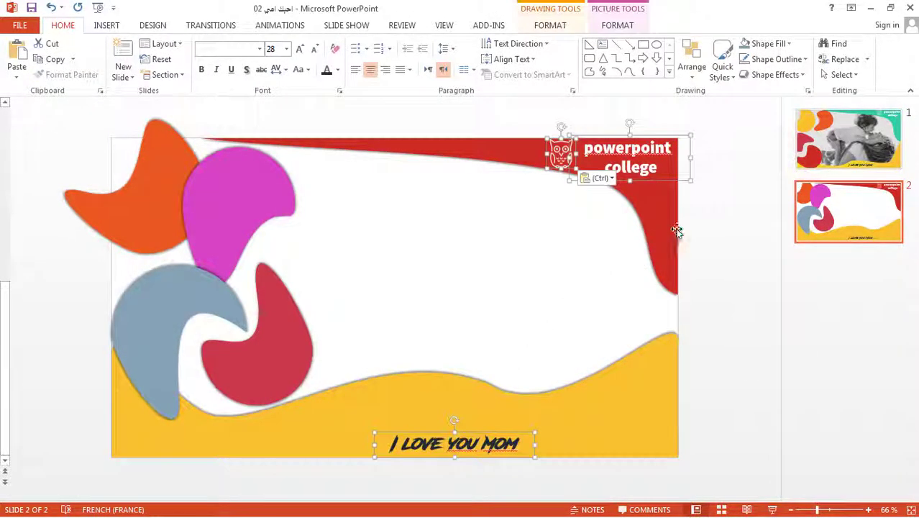
Preview slide 2 full screen, then open the folder containing the photo.
key(shift+F5)
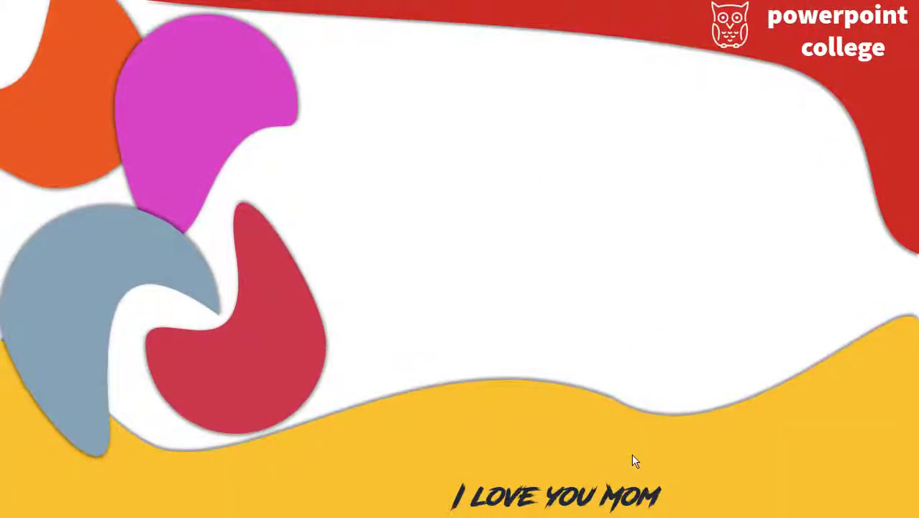
key(Escape)
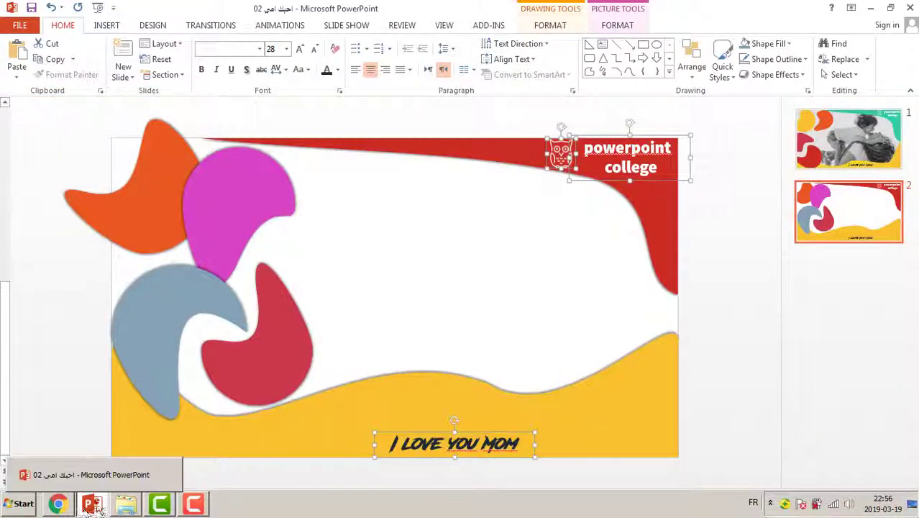
click(127, 505)
Bring the mother-and-child photo onto slide 2 and enlarge it toward the slide edges.
mouse_move(355, 134)
mouse_down()
mouse_move(108, 515)
mouse_move(425, 306)
mouse_up()
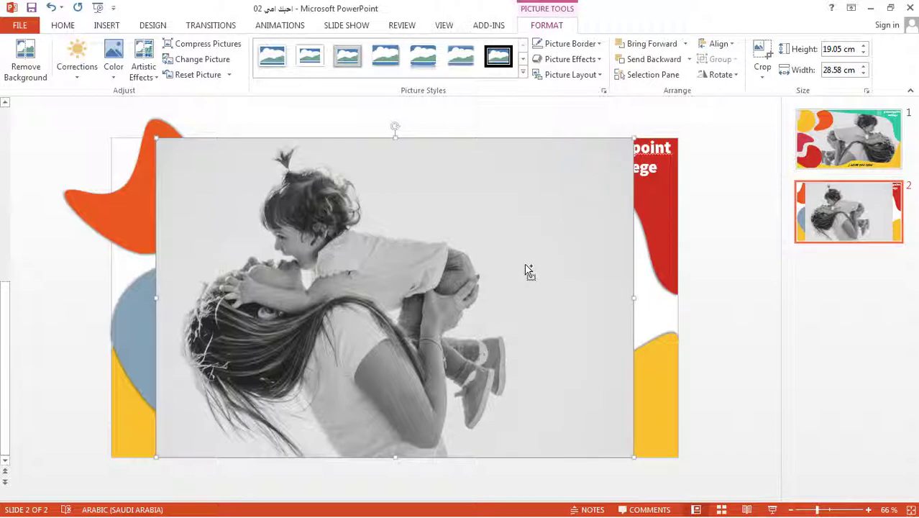
ctrl+scroll(535, 257, down, 2)
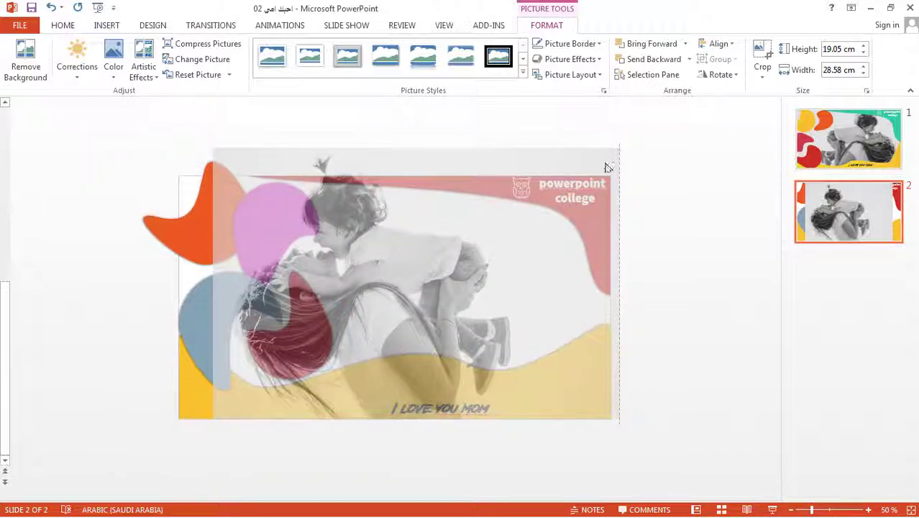
drag(586, 169, 641, 134)
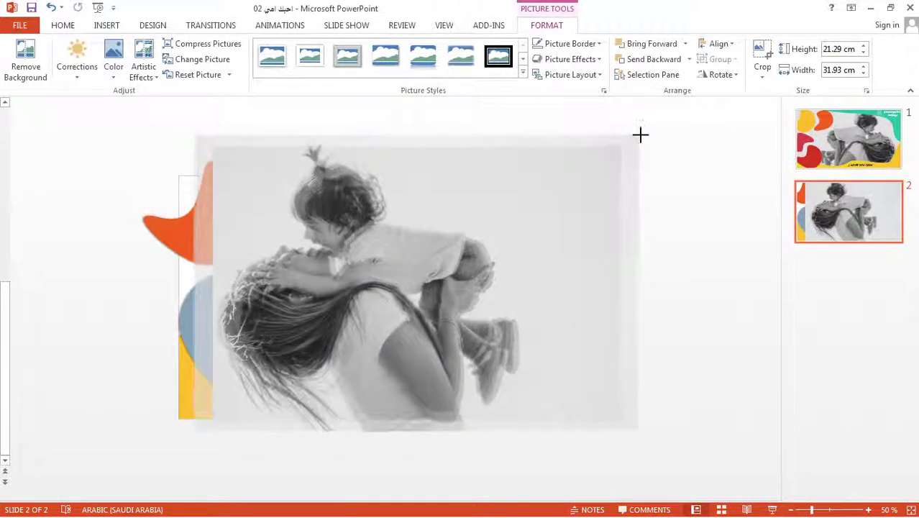
drag(560, 255, 538, 252)
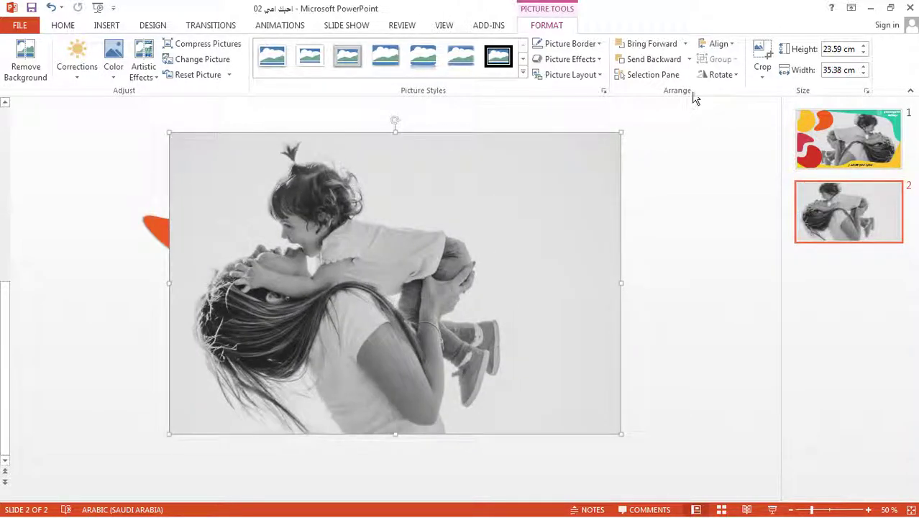
Flip the photo horizontally and send it to the back.
click(717, 75)
click(718, 142)
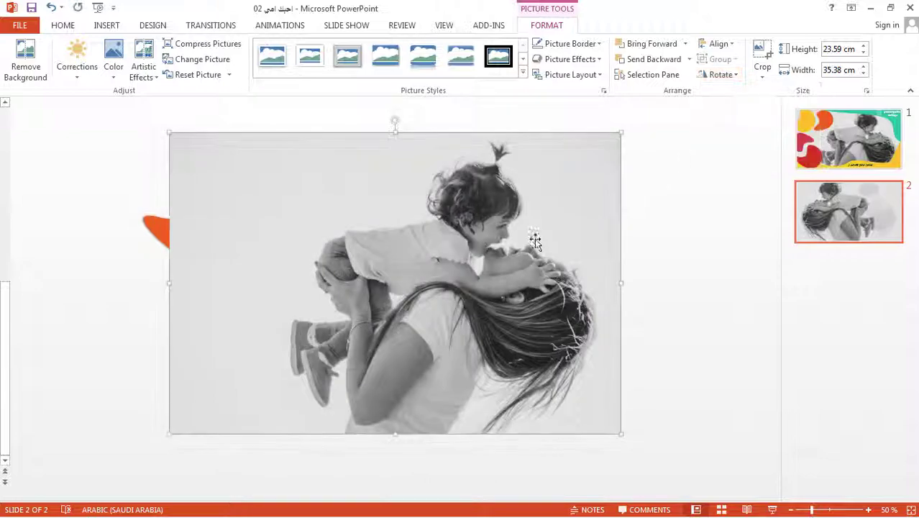
right_click(507, 254)
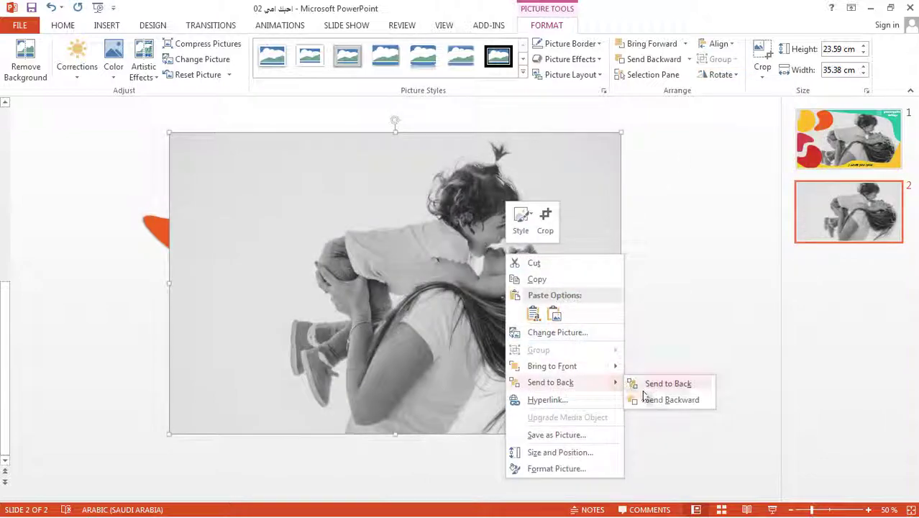
click(648, 382)
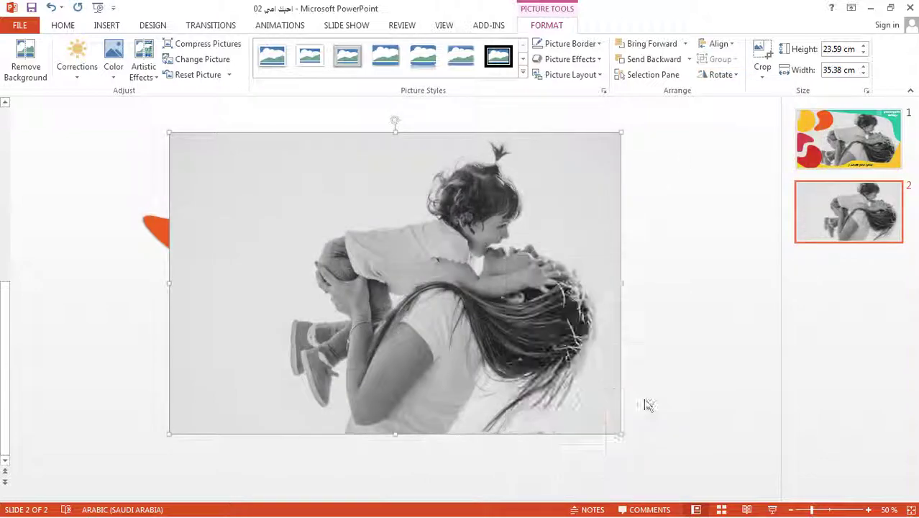
right_click(472, 340)
Send the photo behind the coloured shapes, lower it about 40 px, and preview.
mouse_move(554, 243)
click(633, 245)
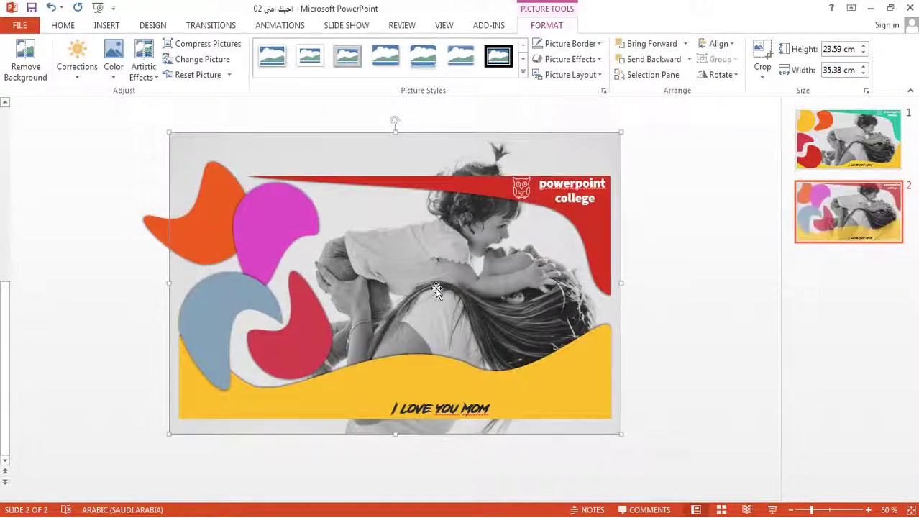
mouse_move(437, 289)
mouse_down()
mouse_move(446, 318)
mouse_move(471, 321)
mouse_up()
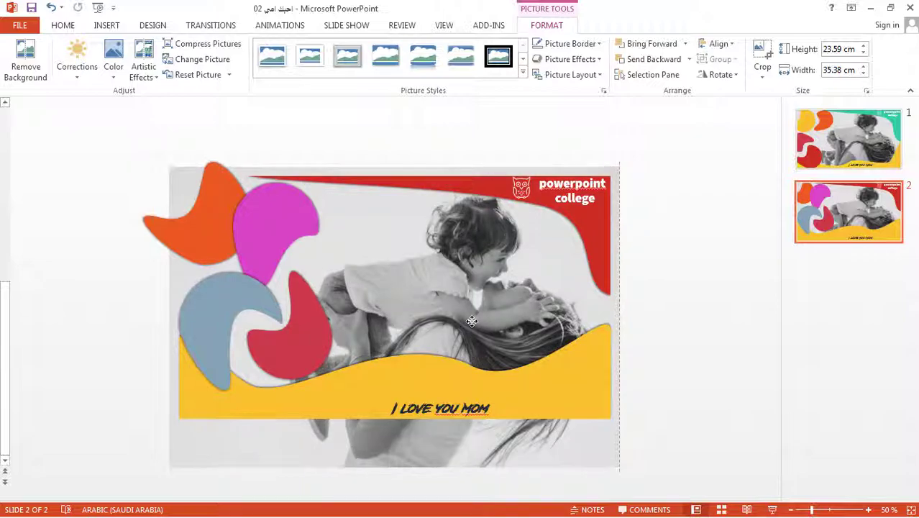
drag(471, 322, 467, 323)
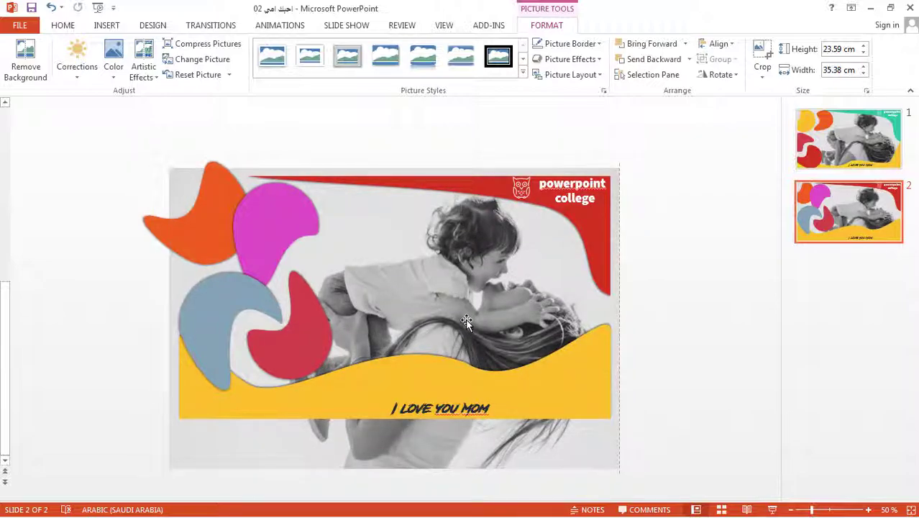
click(773, 510)
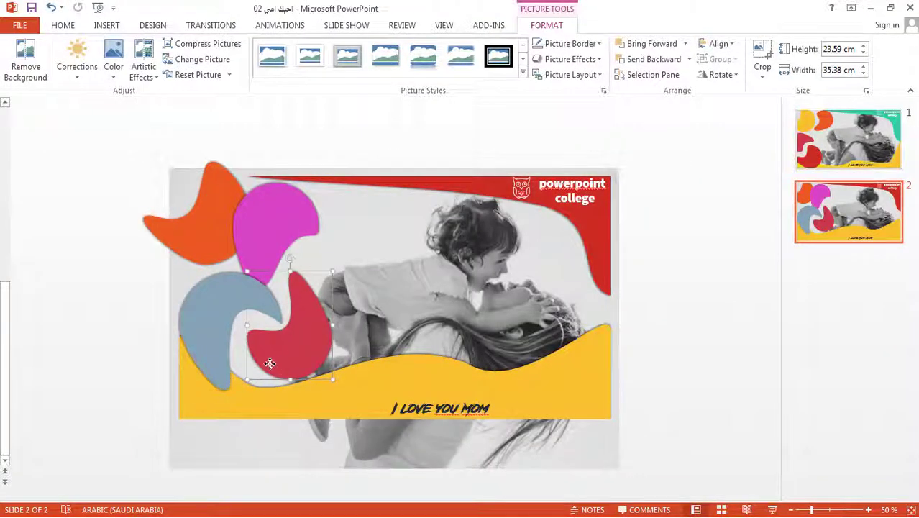
Shift the red and blue blobs left so they overlap, then replay the slide full screen.
click(269, 363)
drag(270, 364, 258, 364)
drag(206, 311, 184, 309)
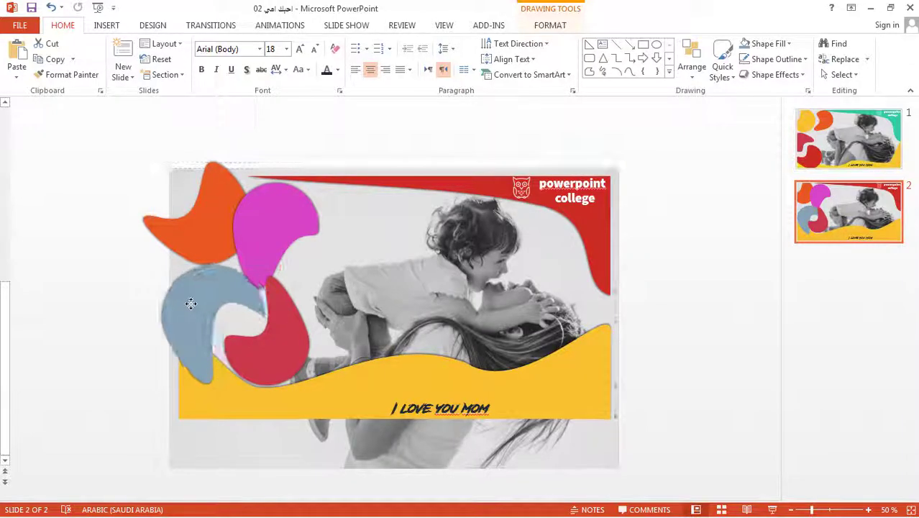
mouse_move(257, 351)
mouse_down()
mouse_move(262, 386)
mouse_move(280, 376)
mouse_up()
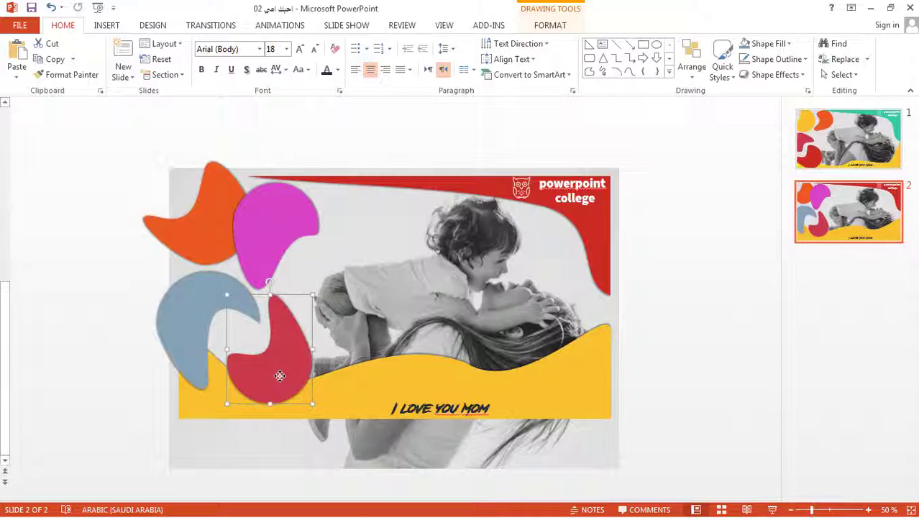
click(216, 246)
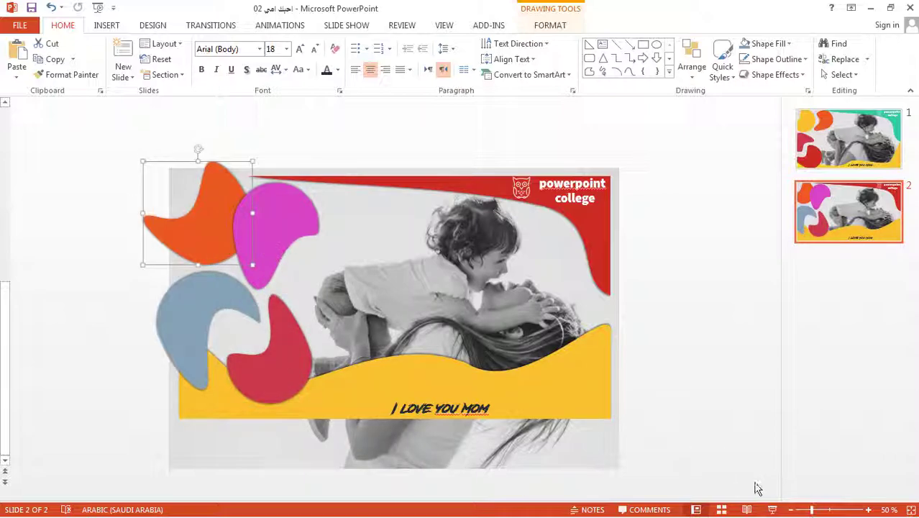
click(772, 510)
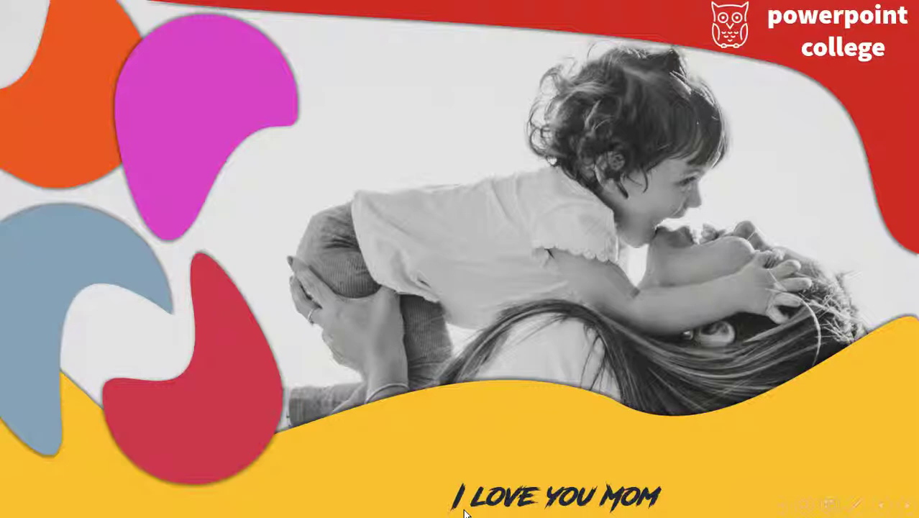
Lower the yellow wave band four nudges with the Down arrow.
key(Escape)
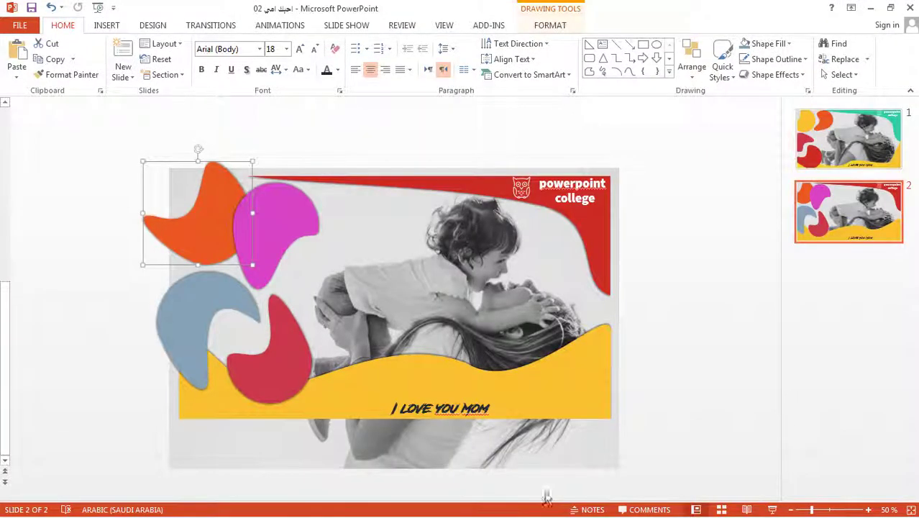
click(581, 380)
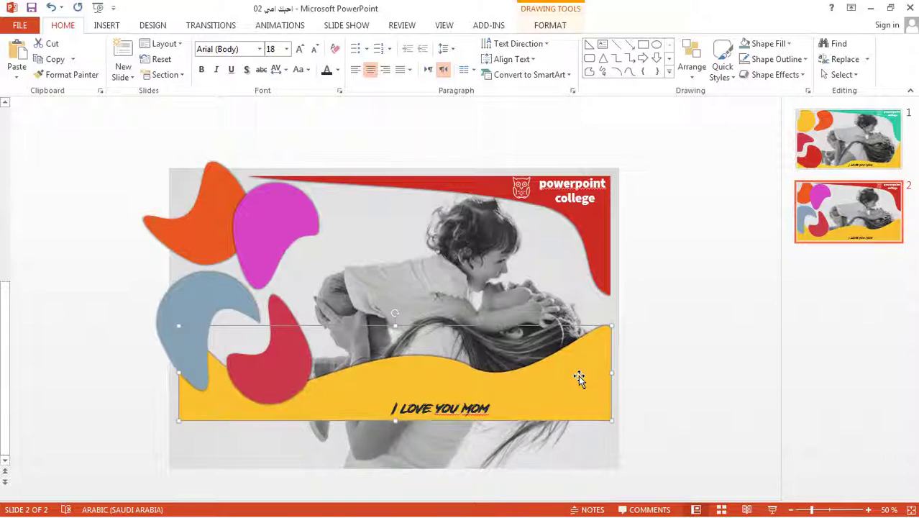
key(Down)
key(Down)
key(Down)
key(Down)
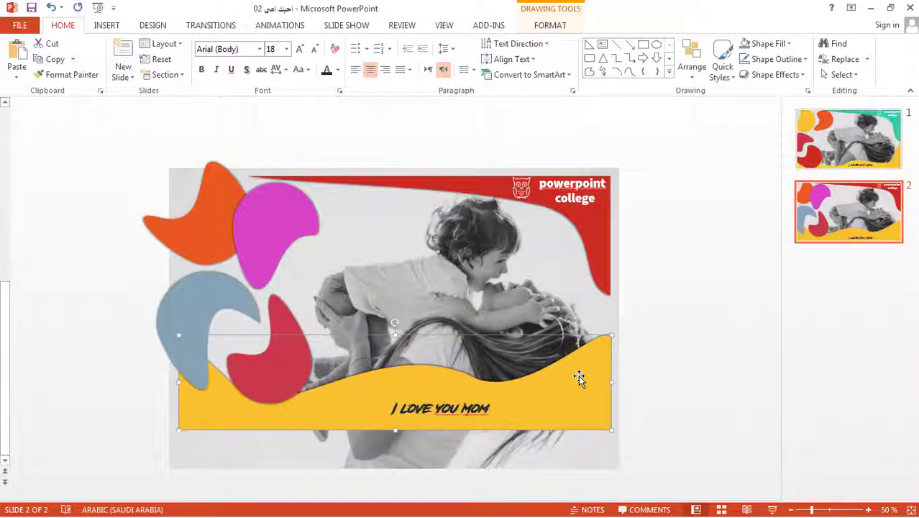
key(Down)
key(Down)
key(Down)
key(Down)
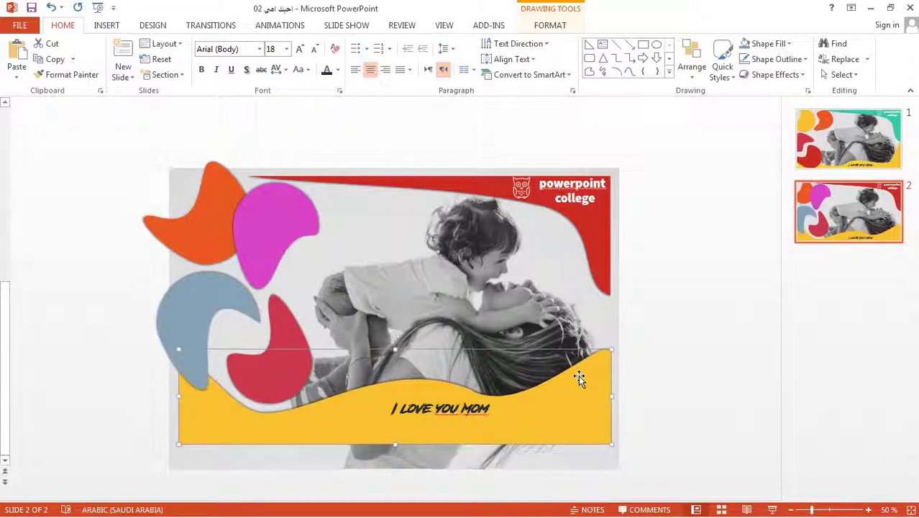
key(Down)
key(Down)
key(Down)
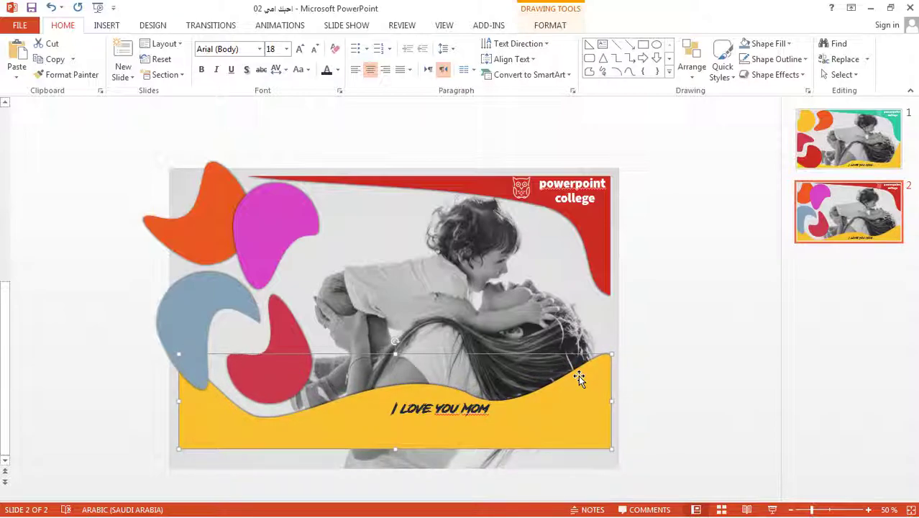
key(Down)
Move the I LOVE YOU MOM caption slightly left and preview full screen.
click(452, 413)
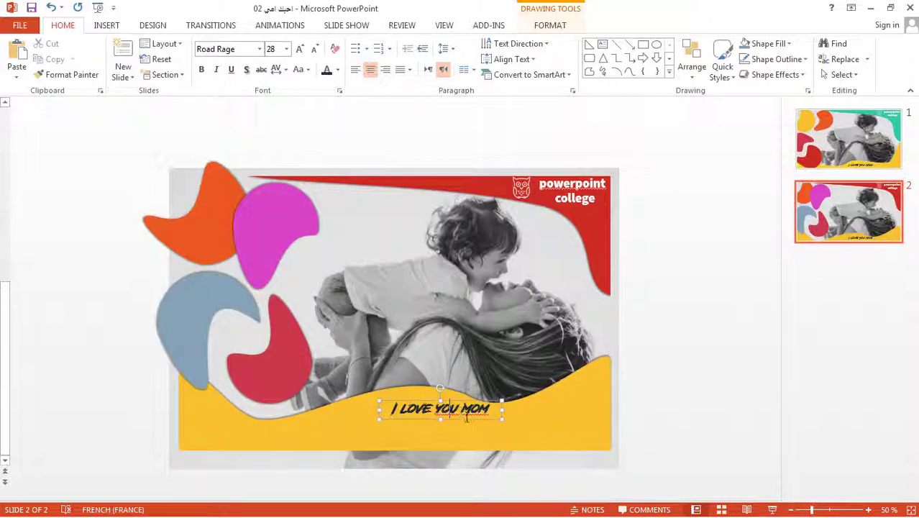
drag(466, 417, 439, 418)
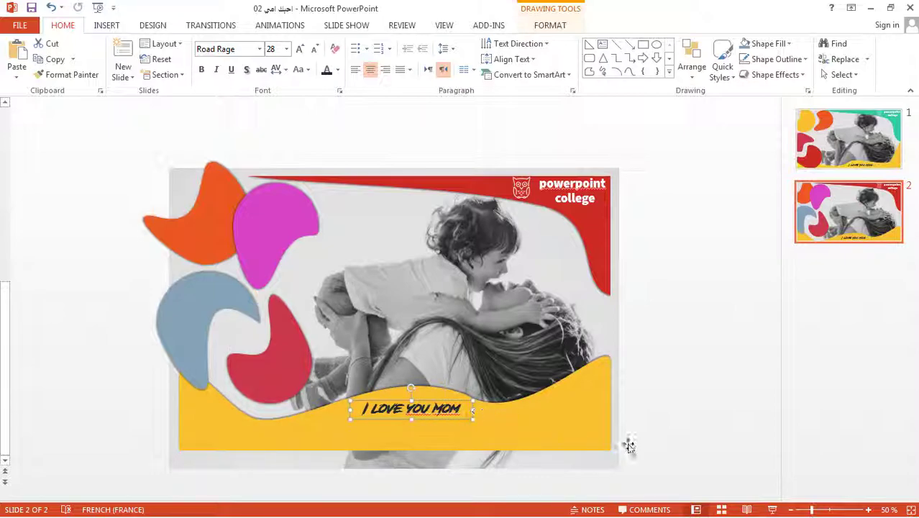
click(773, 510)
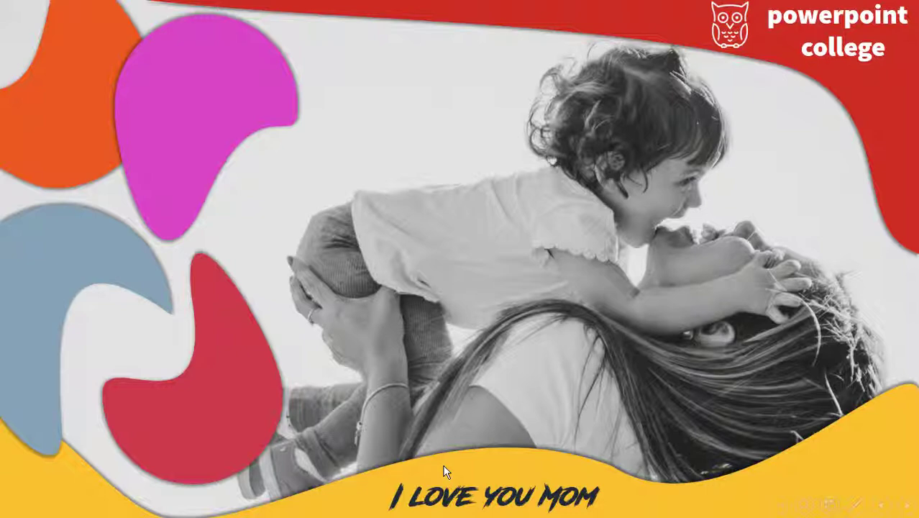
Lower the yellow wave two more nudges, shift the red blob slightly left, and play the slide.
key(Escape)
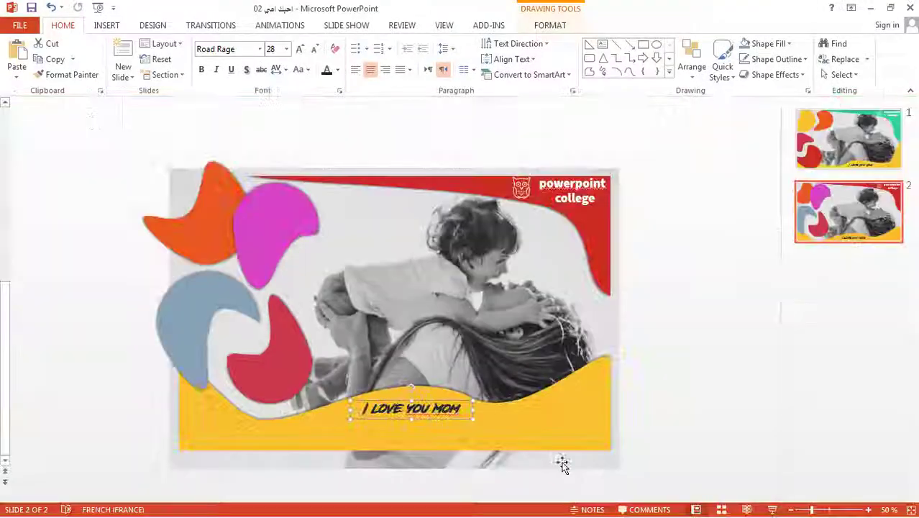
click(586, 416)
key(Down)
key(Down)
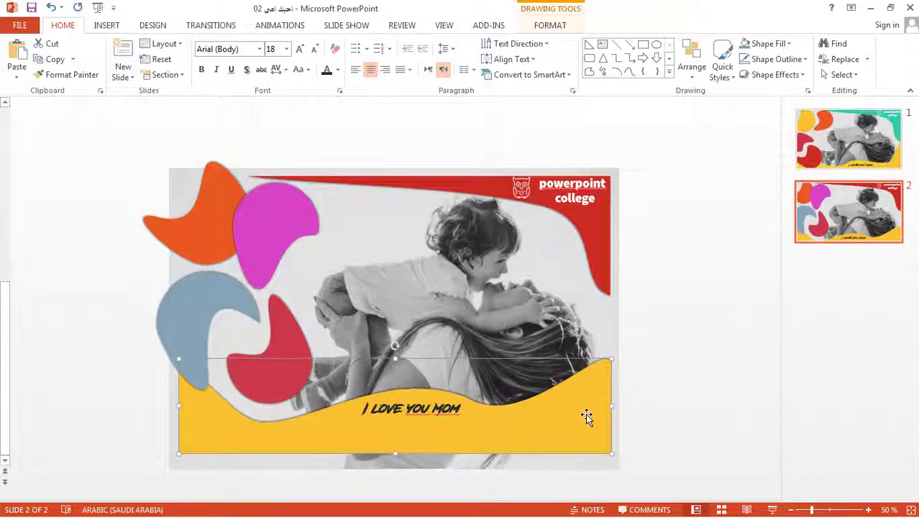
key(Down)
key(Down)
key(Down)
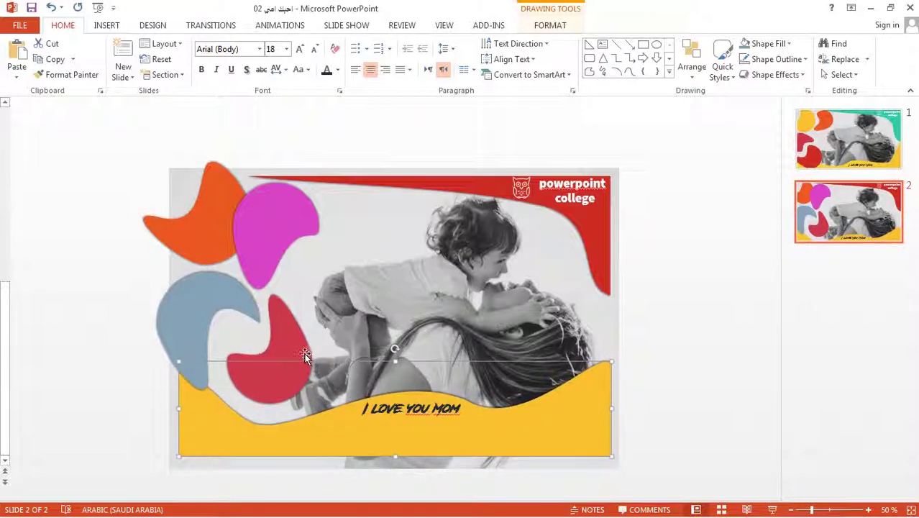
mouse_move(296, 349)
mouse_down()
mouse_move(285, 352)
mouse_move(293, 353)
mouse_up()
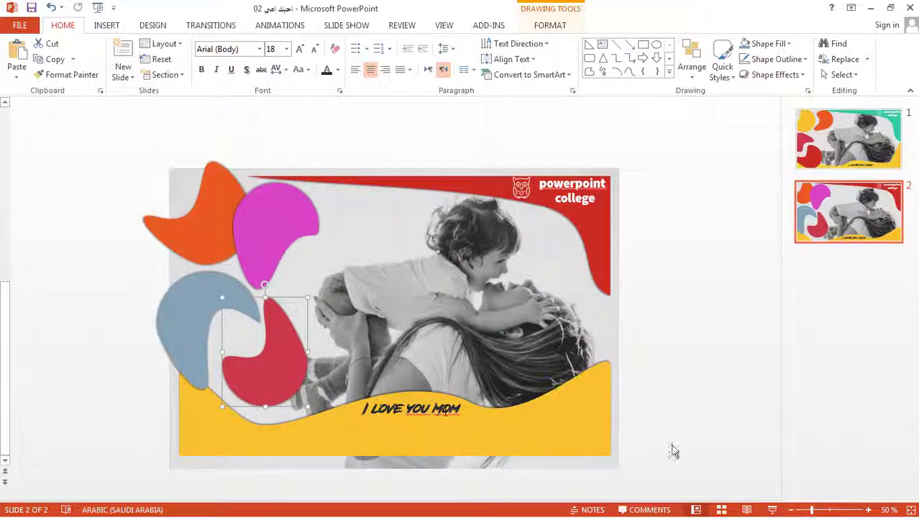
click(773, 509)
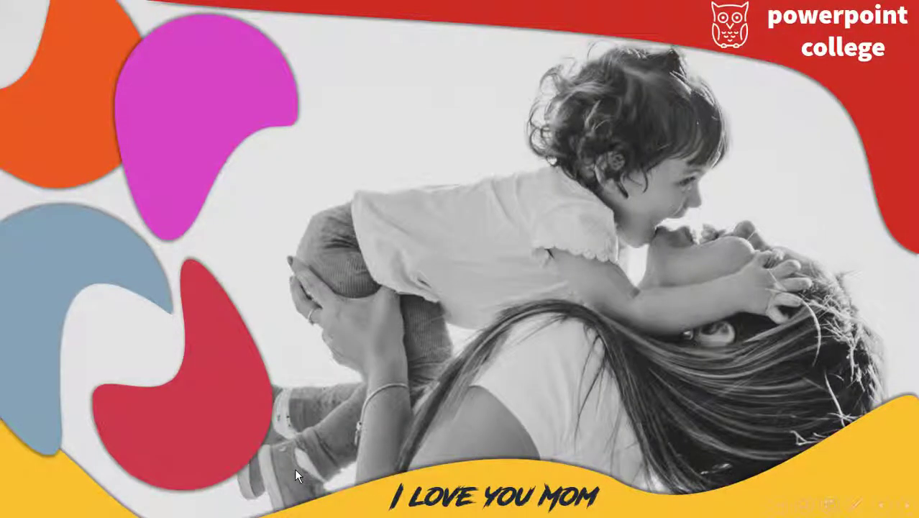